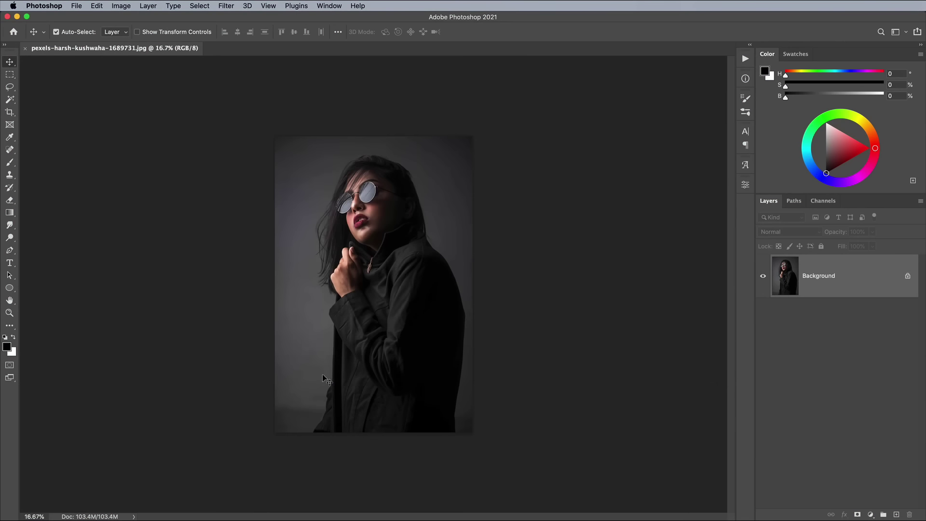
- Crop outward to widen the canvas on both sides and extend it above the head
left_click(11, 115)
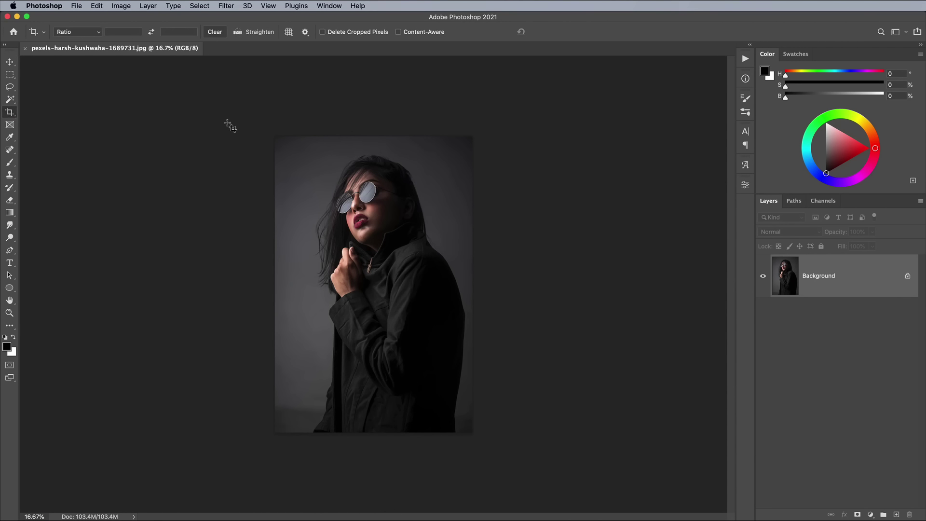
left_click_drag(487, 283, 502, 285)
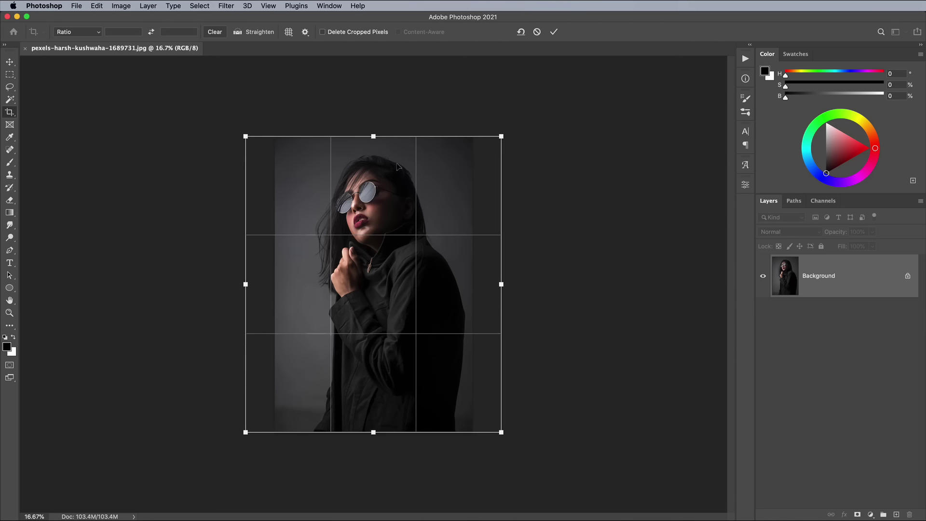
left_click_drag(373, 136, 373, 100)
key("Return")
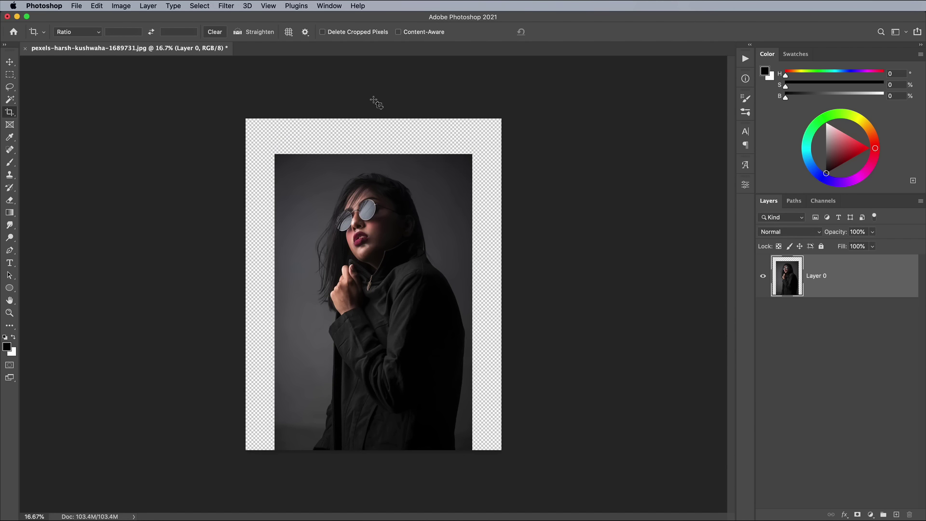
- Select the empty left, right and top strips and Content-Aware Fill them with grey backdrop
left_click(10, 75)
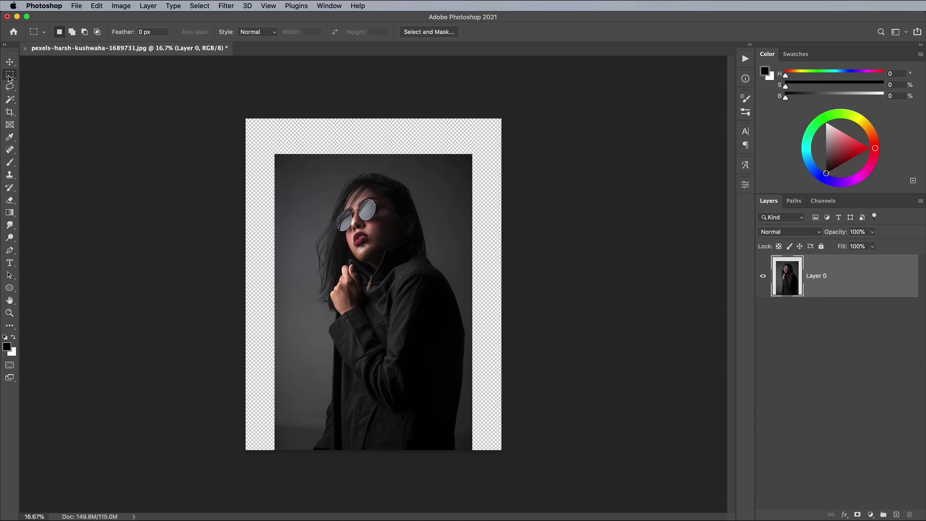
left_click_drag(243, 115, 278, 481)
left_click_drag(520, 471, 471, 103)
left_click_drag(216, 106, 549, 155)
left_click(97, 5)
left_click(103, 159)
left_click(561, 234)
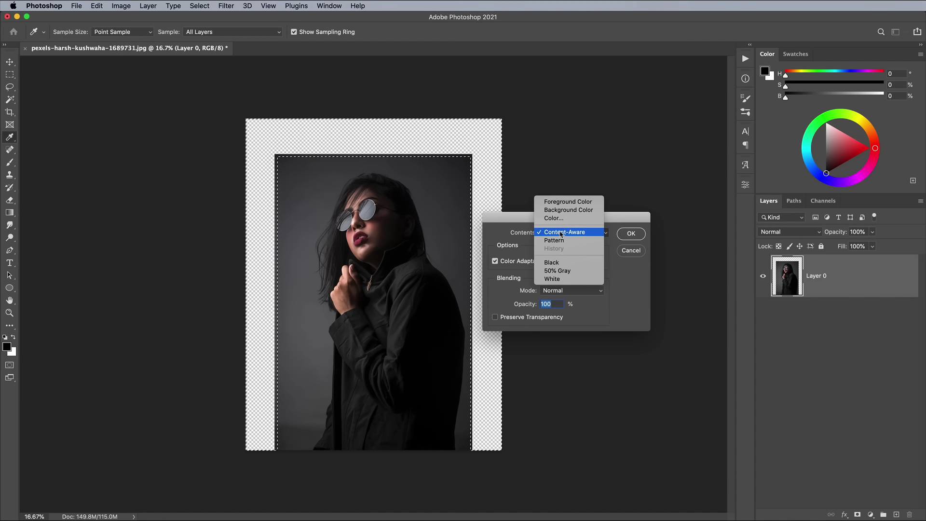
left_click(561, 233)
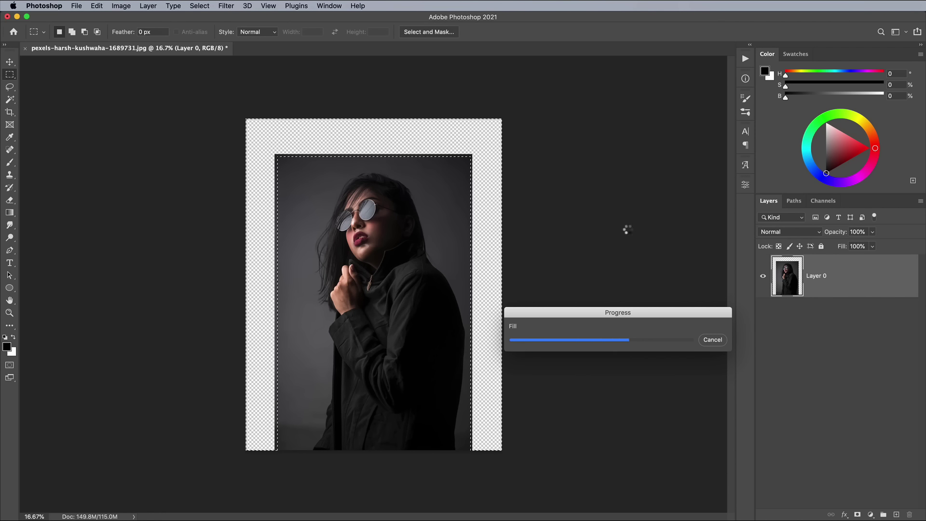
left_click(199, 5)
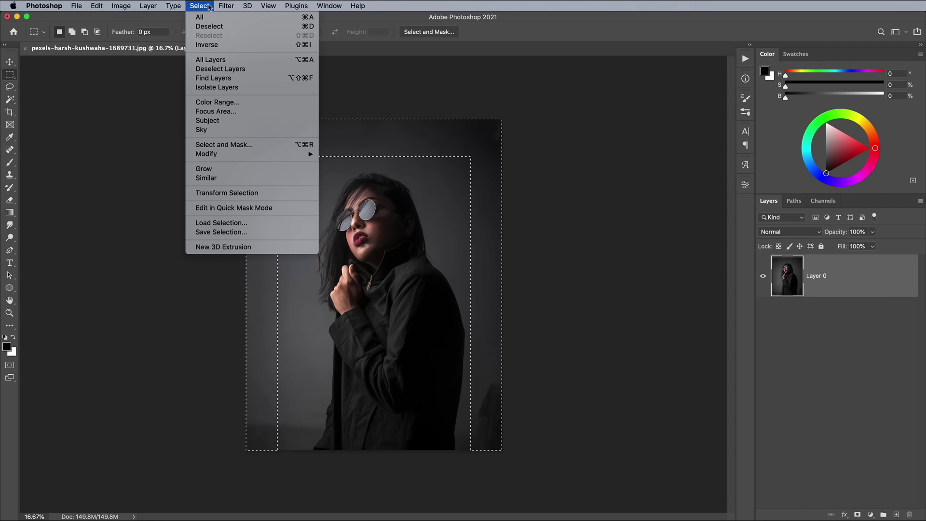
- Deselect the margins and patch the flawed edge areas with clean backdrop using the Patch Tool
left_click(213, 25)
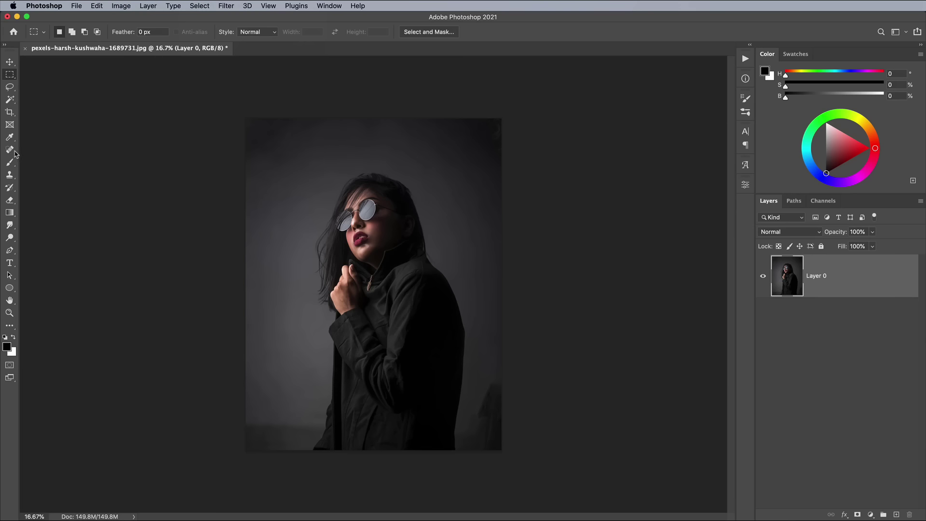
left_click_drag(13, 153, 41, 165)
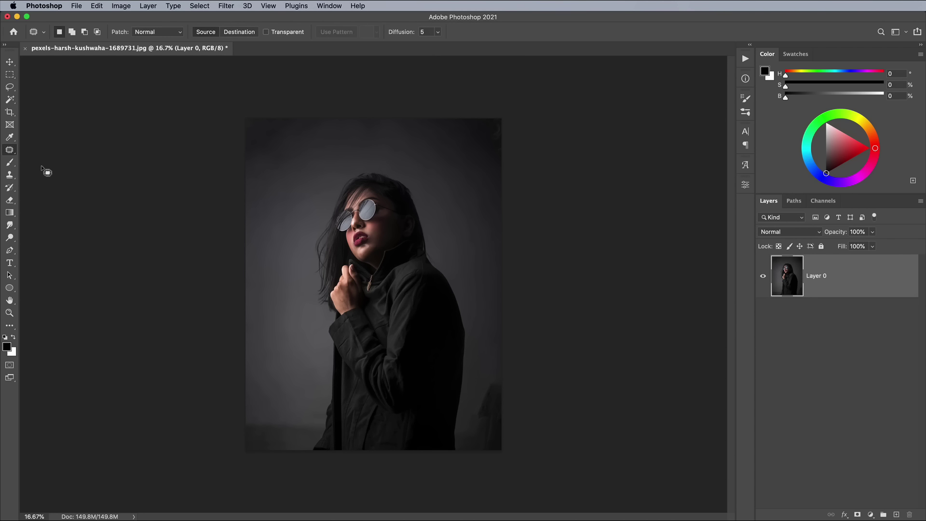
mouse_move(501, 118)
left_mouse_down()
mouse_move(483, 113)
mouse_move(480, 152)
mouse_move(510, 164)
mouse_move(509, 112)
mouse_move(441, 135)
mouse_move(289, 134)
left_mouse_up()
mouse_move(502, 378)
left_mouse_down()
mouse_move(516, 399)
mouse_move(277, 403)
left_mouse_up()
key("ctrl+d")
- Zoom in and set the Brush tool's size to 76 in the brush picker
key("ctrl+plus")
left_click(10, 163)
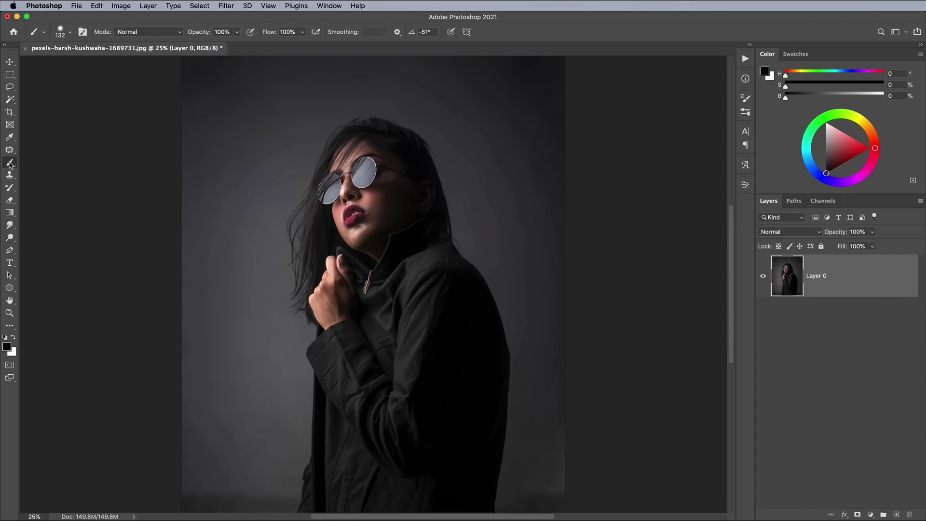
left_click(65, 34)
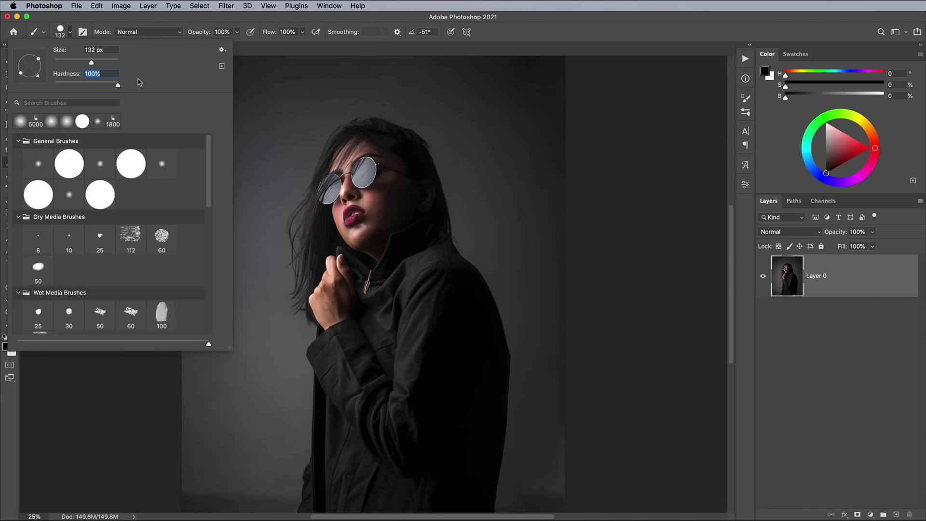
type("76")
key("Return")
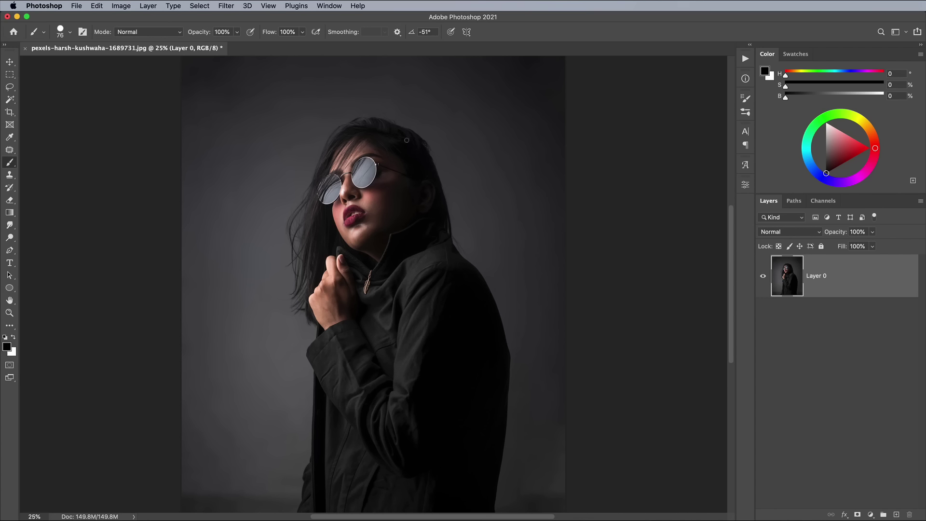
- Try black and white test strokes, undoing each, after shrinking the brush and swapping to white
left_click_drag(269, 235, 274, 327)
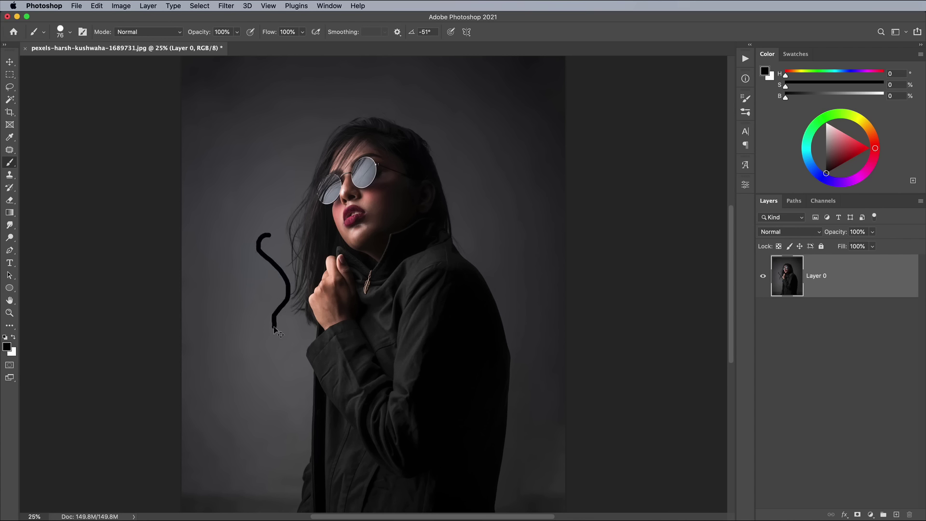
key("bracketleft")
key("bracketleft")
key("super+z")
left_click(14, 337)
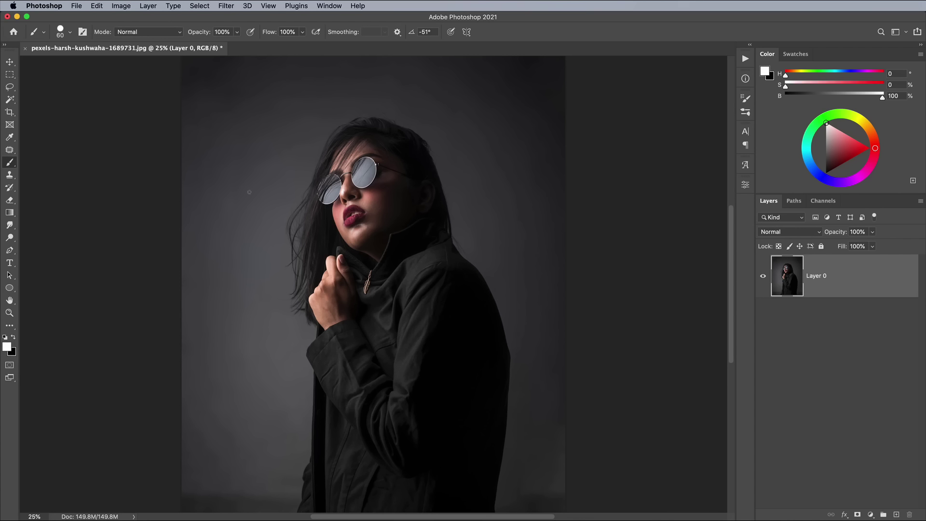
left_click_drag(263, 184, 260, 221)
key("super+z")
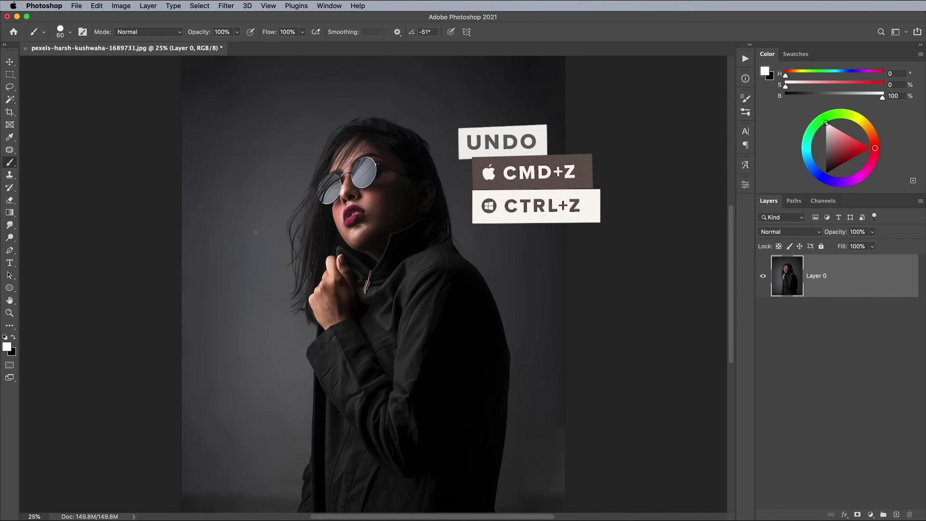
- Draw a triangle pen path around the face and shoulder, then add empty Layer 1
left_click(10, 251)
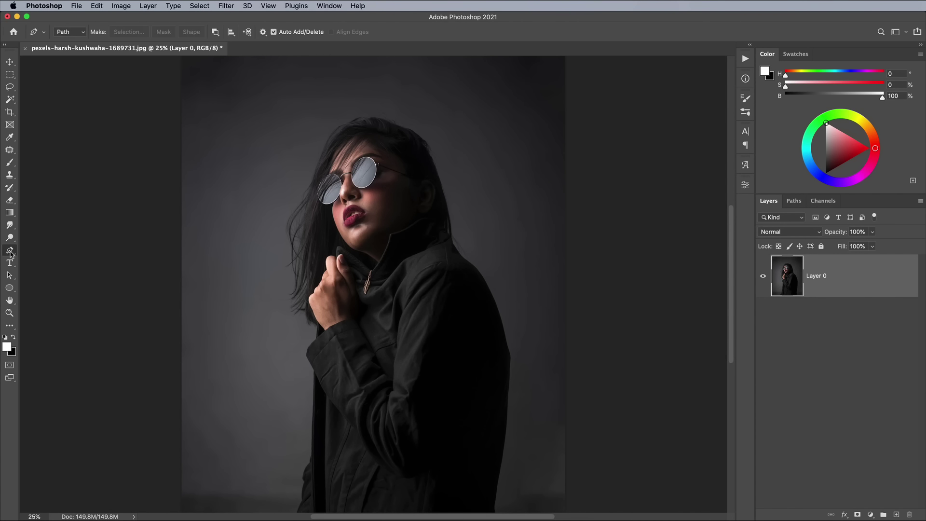
left_click(235, 163)
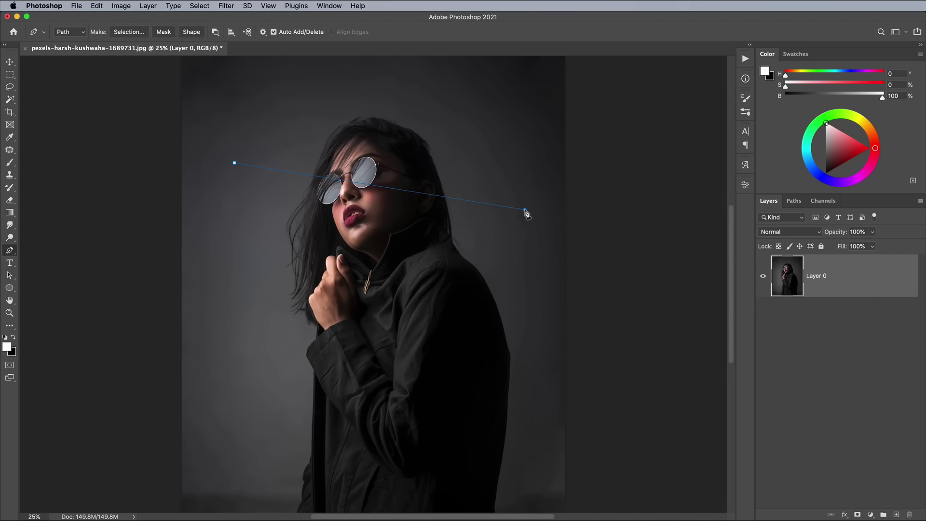
left_click(261, 406)
left_click(896, 514)
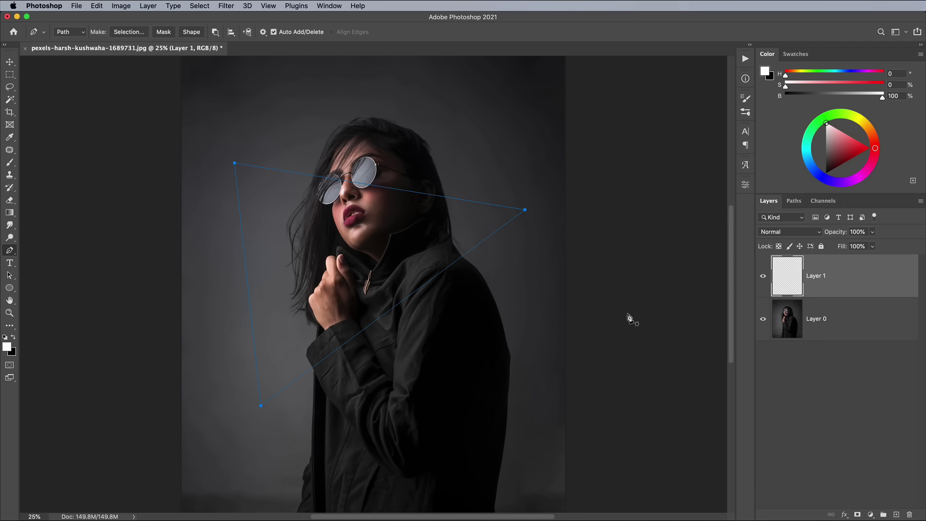
- Stroke the triangle path with the white brush on Layer 1
right_click(418, 201)
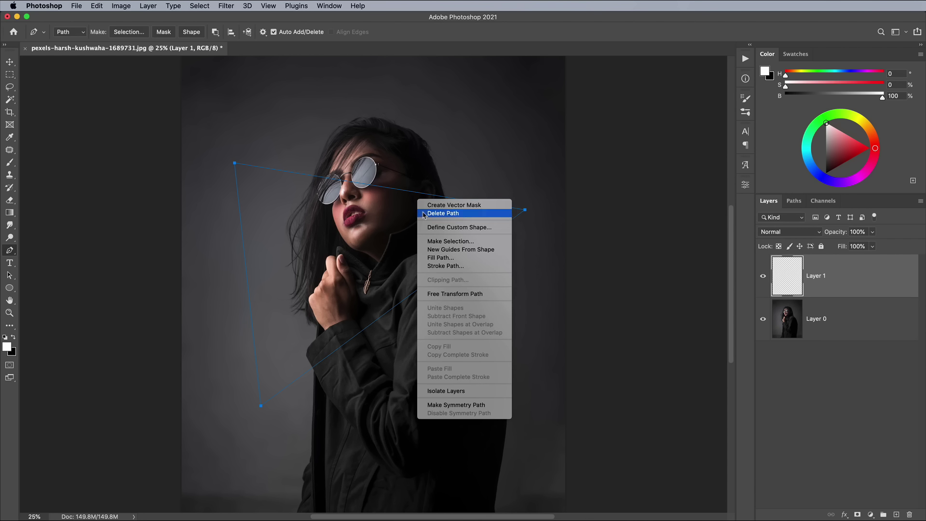
left_click(446, 265)
left_click(656, 313)
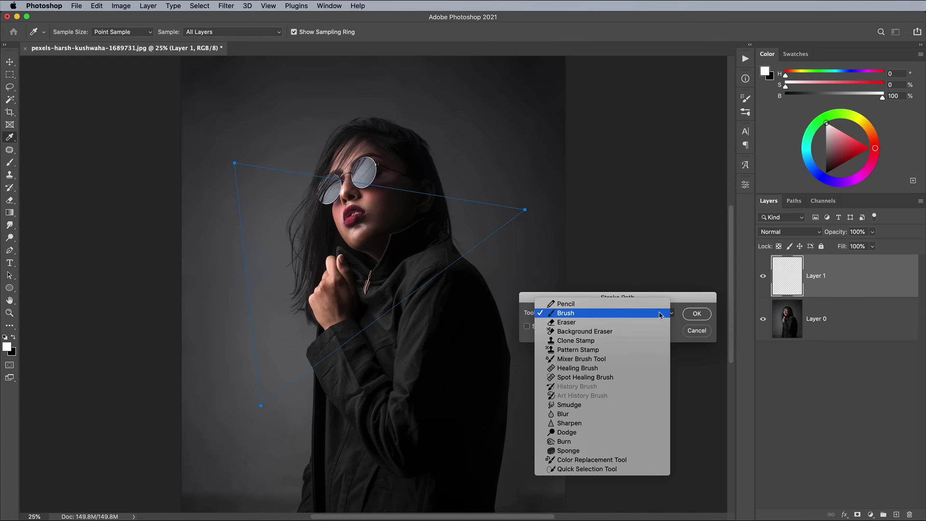
left_click(657, 314)
left_click(696, 314)
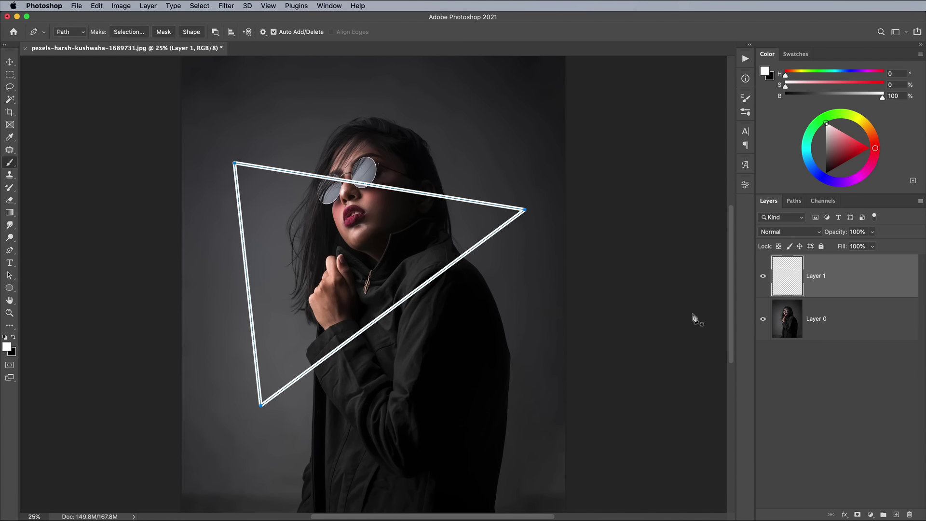
- Hide the path, then move the triangle up-right and rotate it slightly with Free Transform
key("Return")
key("v")
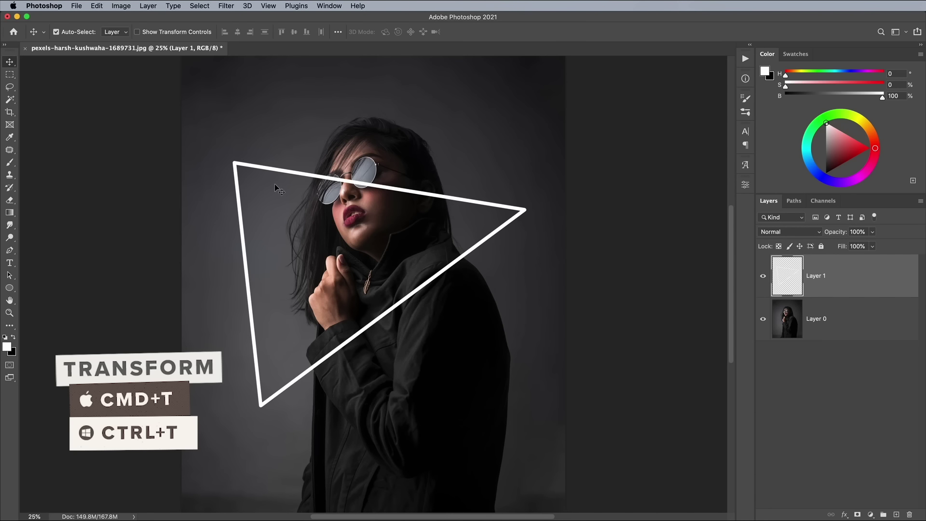
key("super+t")
left_click_drag(274, 184, 303, 159)
left_click_drag(340, 113, 389, 208)
key("Return")
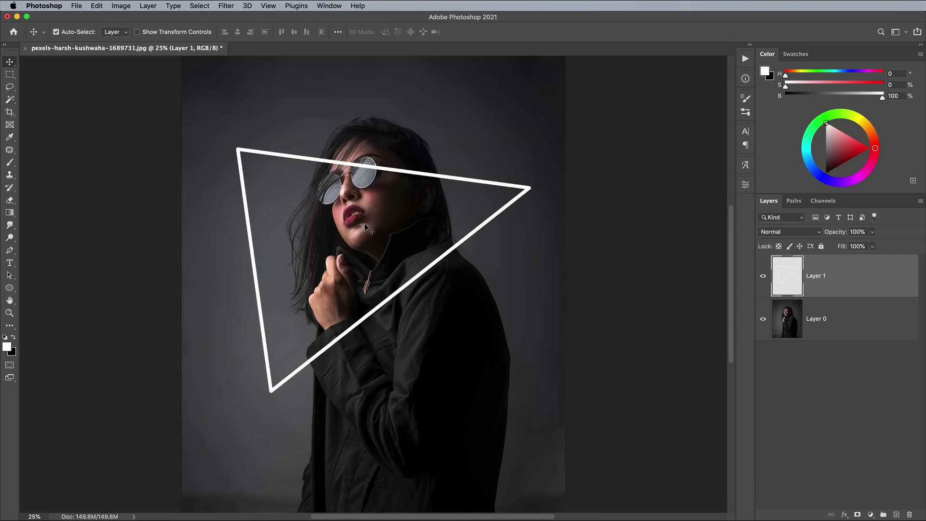
- Give the triangle layer a vivid magenta-pink Color Overlay (ff04a3)
double_click(854, 280)
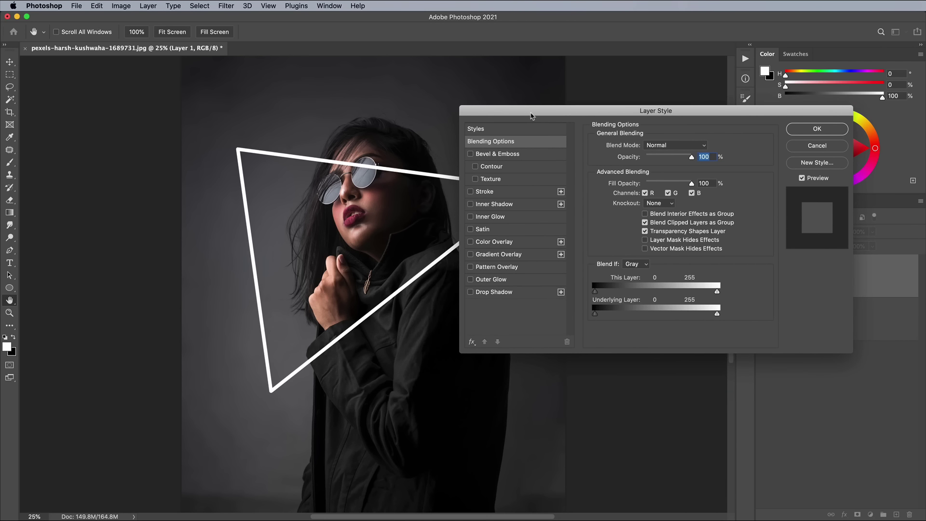
left_click(496, 241)
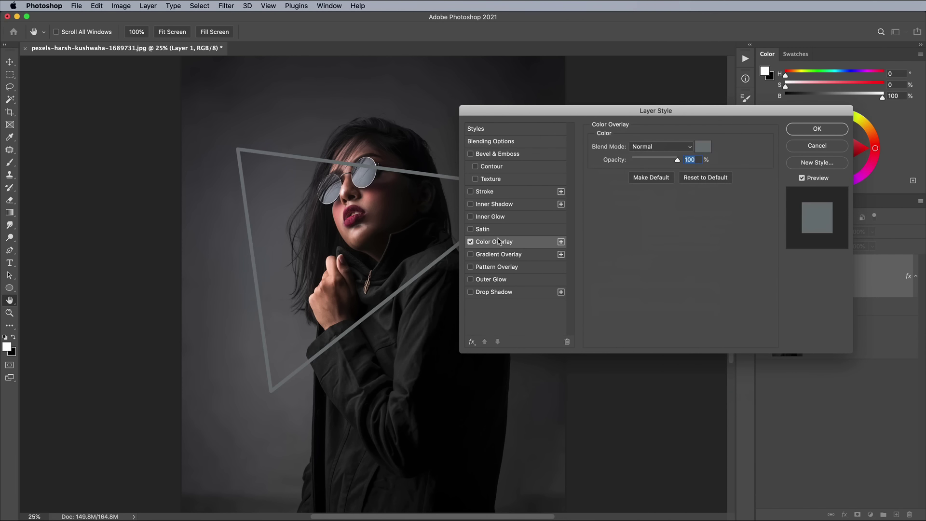
left_click(703, 147)
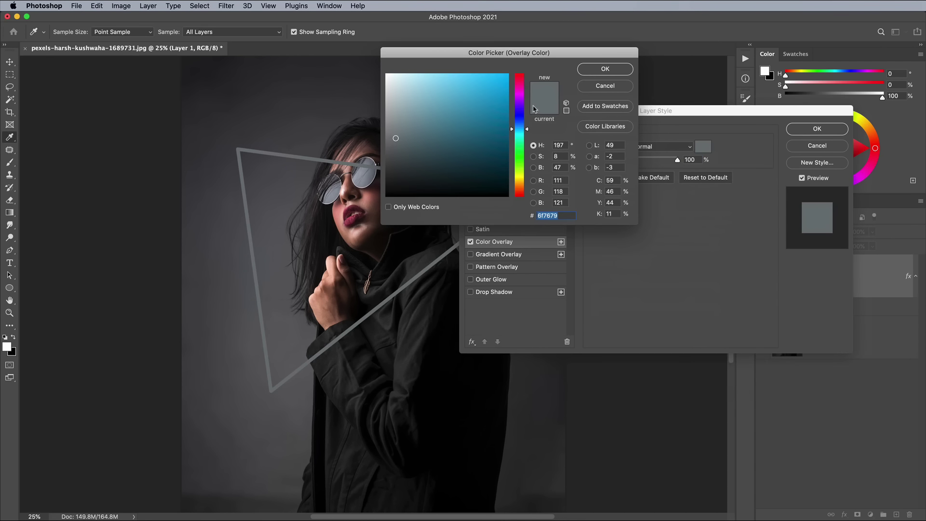
left_click_drag(520, 104, 520, 91)
left_click(506, 74)
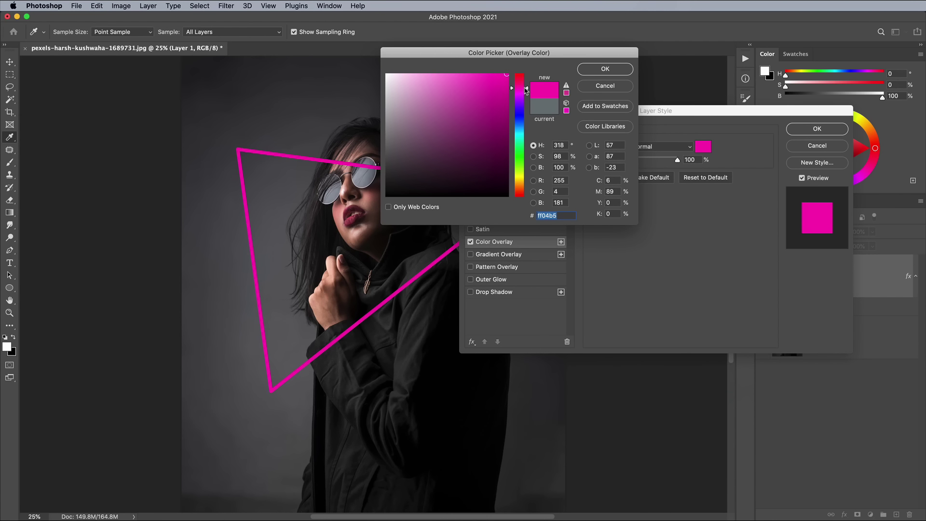
left_click_drag(526, 88, 526, 87)
left_click(612, 69)
- Enable Inner Glow on the triangle and set its colour to white
left_click(512, 218)
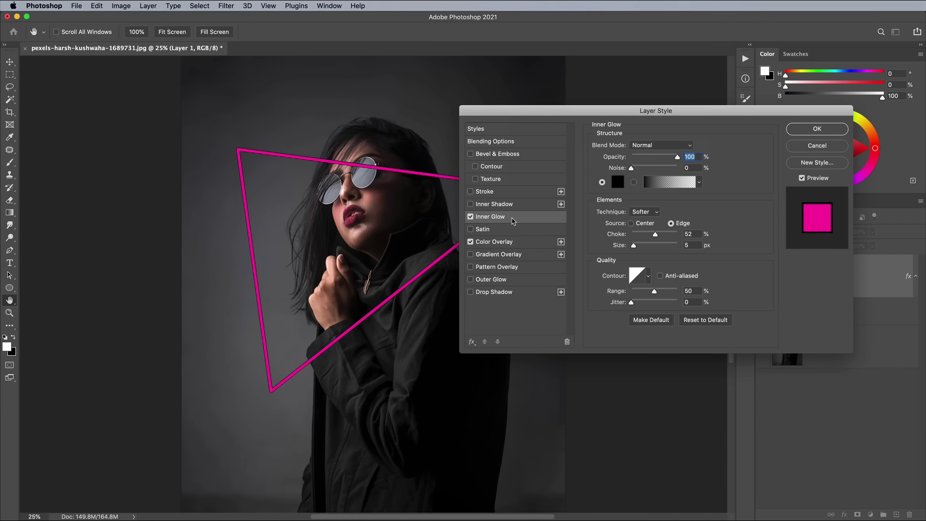
left_click(623, 186)
left_click_drag(415, 96, 346, 50)
left_click(588, 71)
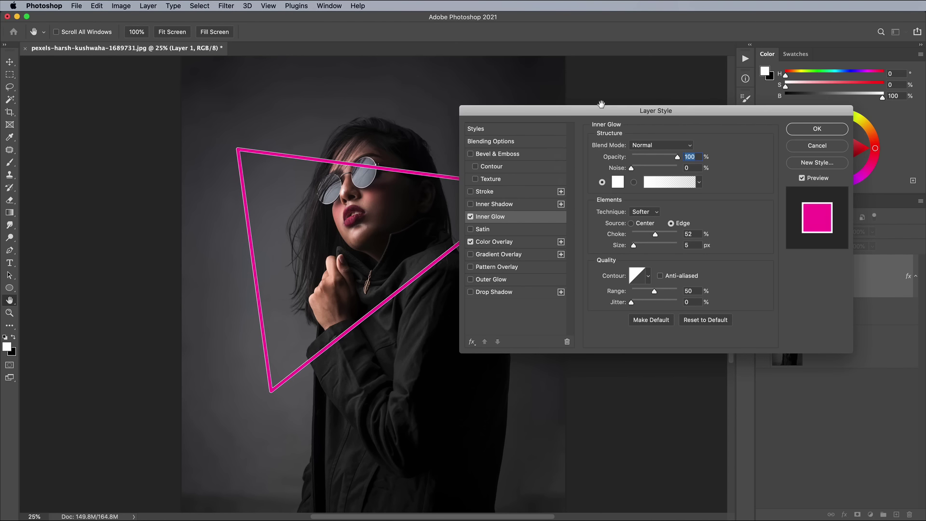
- Set the inner glow source to Center, choke 0, a softer contour and size 25 px
left_click(632, 223)
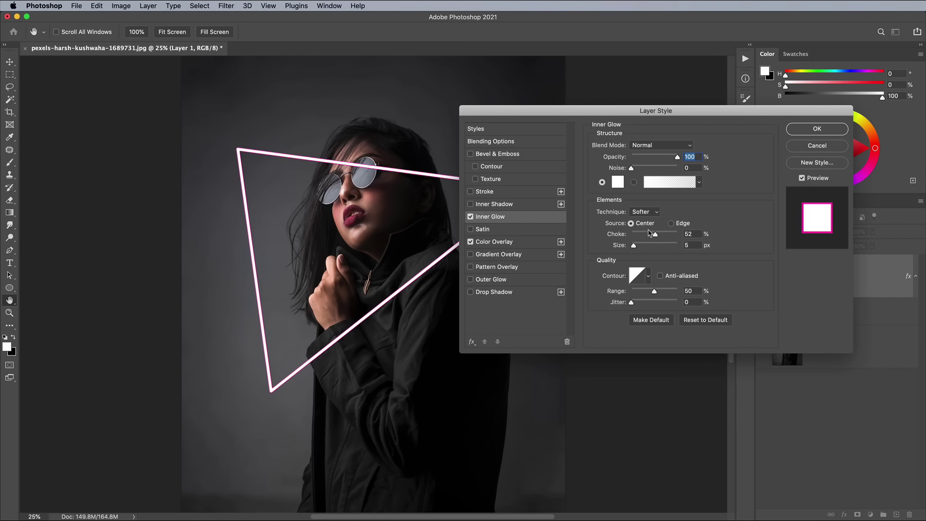
left_click_drag(655, 236, 621, 236)
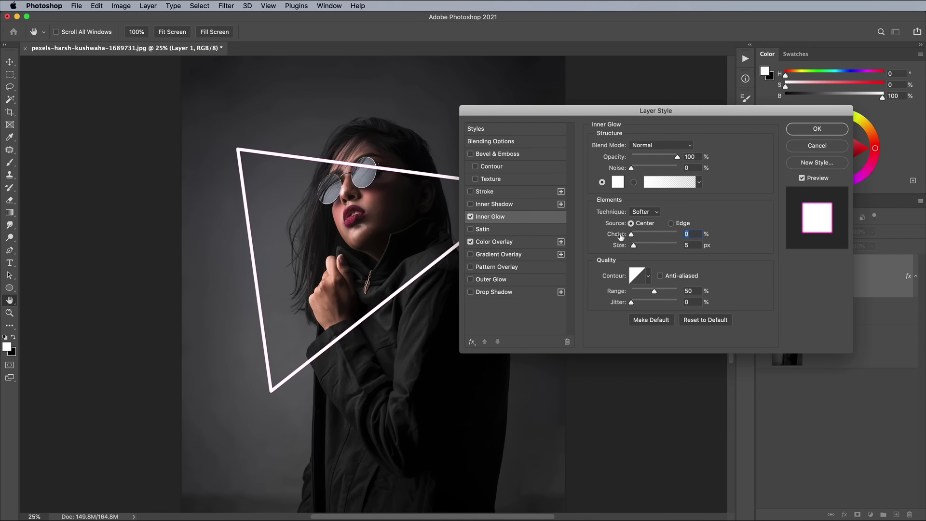
key("super+plus")
key("super+plus")
key("super+plus")
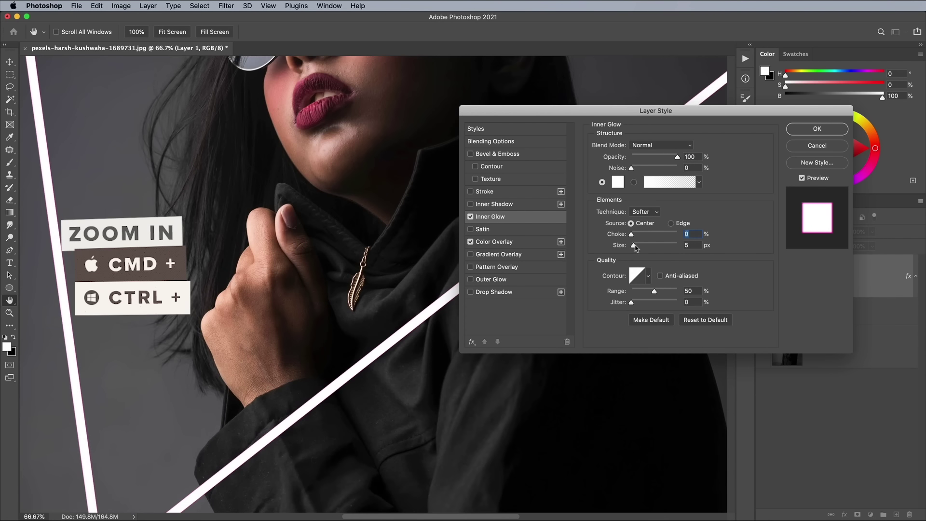
left_click_drag(634, 246, 640, 247)
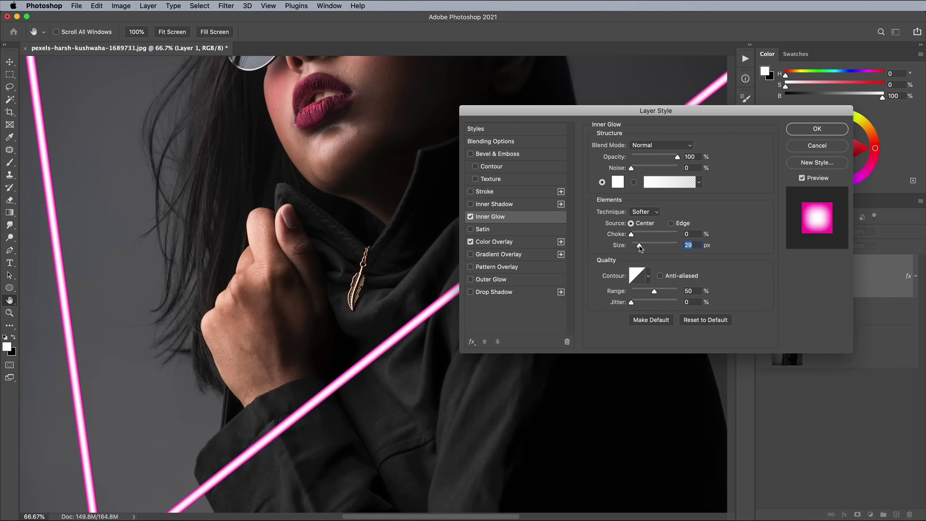
left_click(648, 278)
left_click(589, 312)
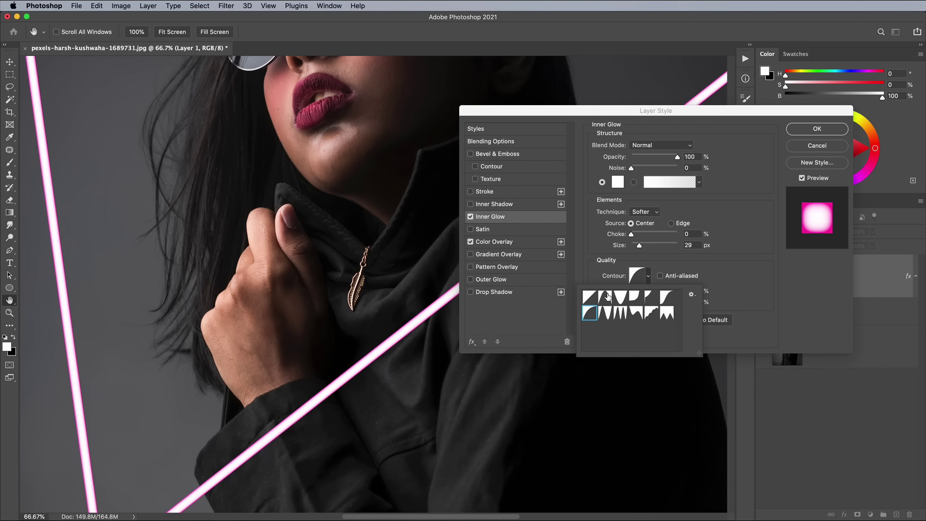
left_click_drag(640, 246, 640, 248)
key("Down")
key("Down")
key("Down")
key("Down")
key("Down")
key("Down")
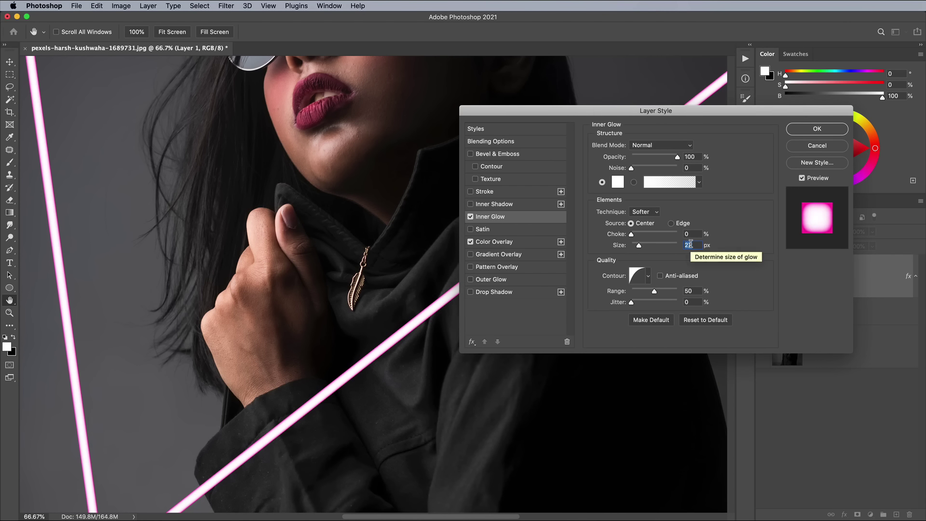
- Enable a bright magenta Outer Glow blended as Linear Dodge (Add)
left_click(508, 281)
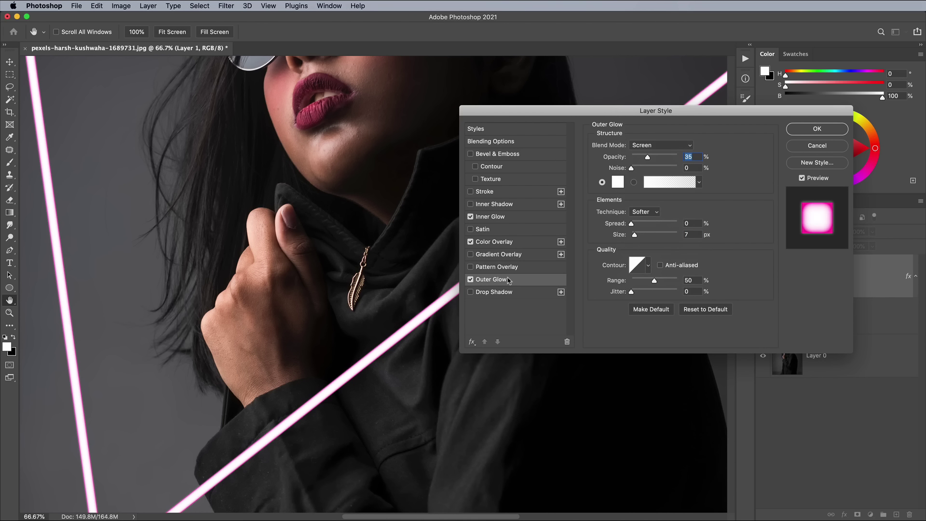
left_click(617, 183)
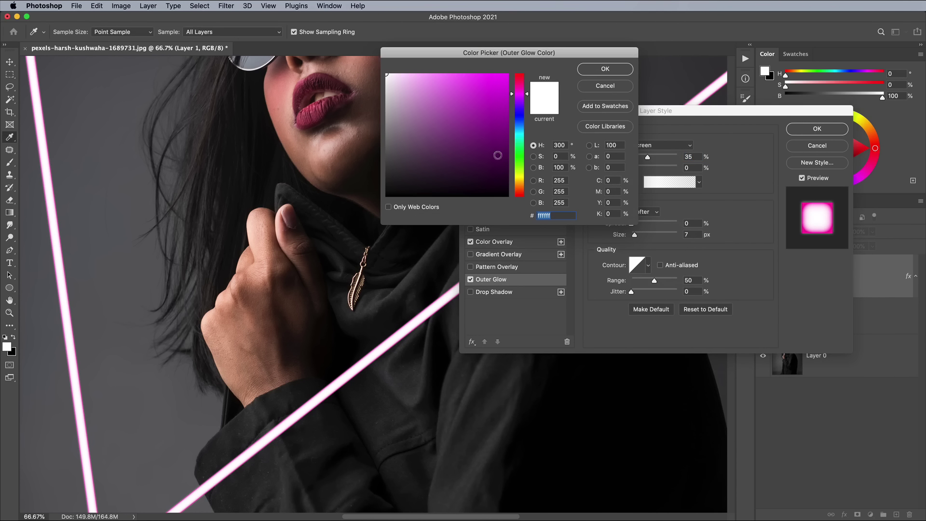
left_click(506, 75)
left_click_drag(519, 93, 521, 94)
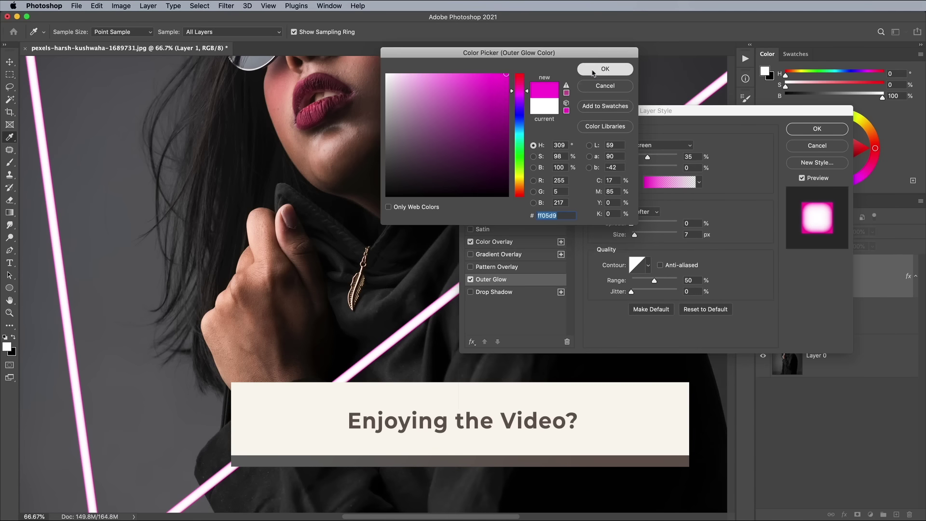
left_click(593, 72)
left_click(654, 146)
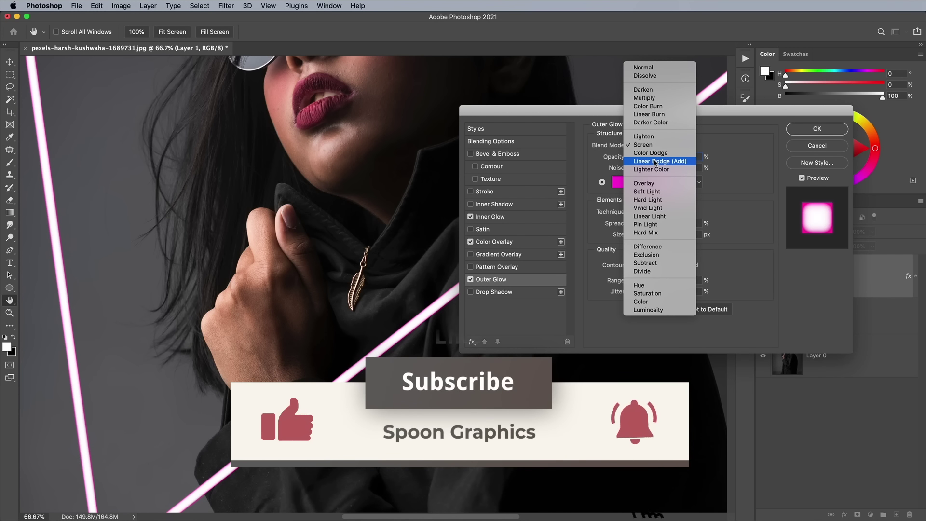
left_click(654, 161)
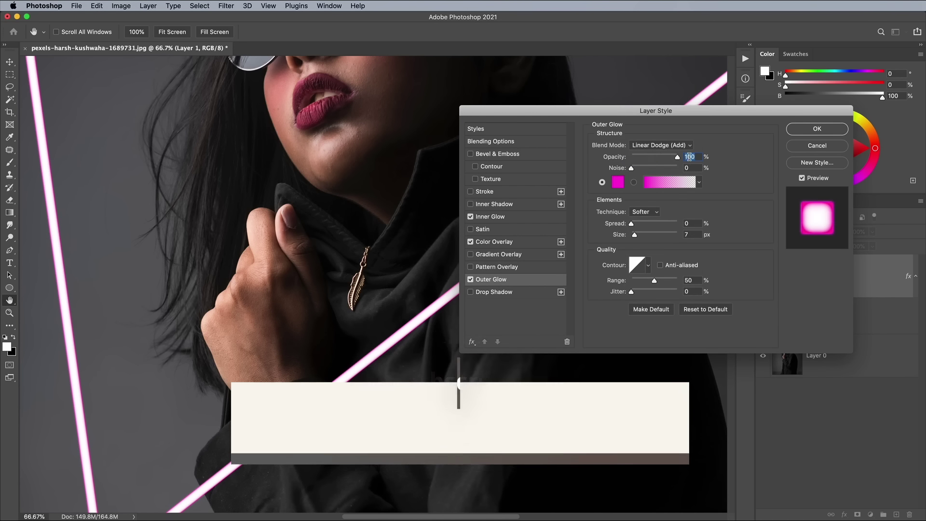
- Widen the outer glow to 60 px and reduce its opacity to about 50%
left_click_drag(635, 236, 639, 237)
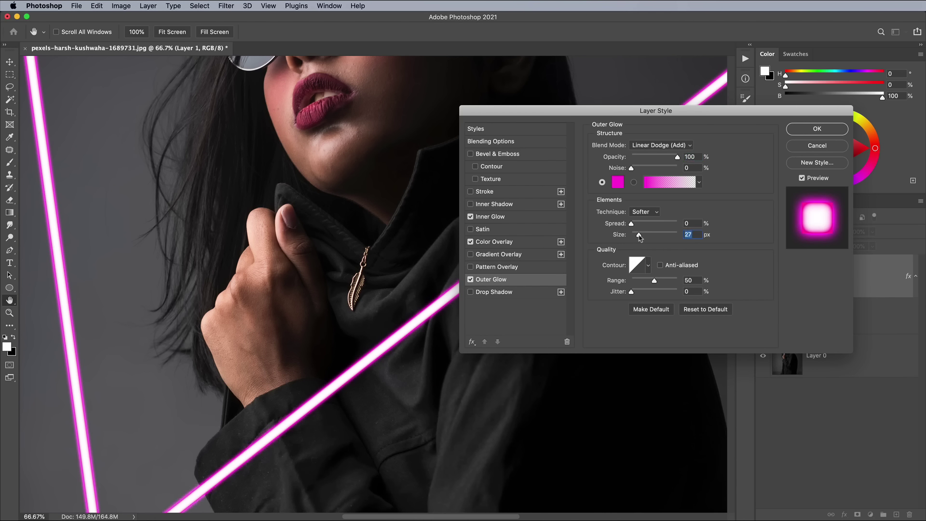
left_click_drag(640, 237, 641, 238)
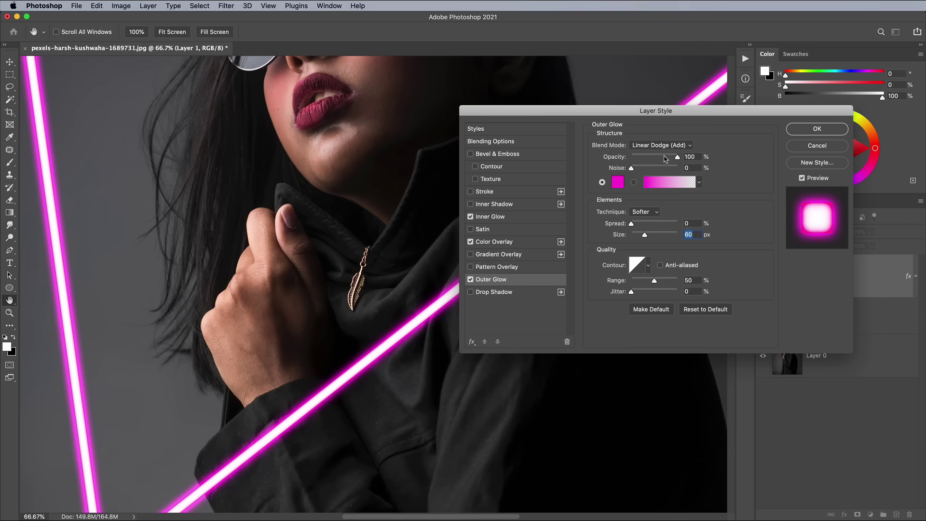
left_click_drag(676, 159, 659, 161)
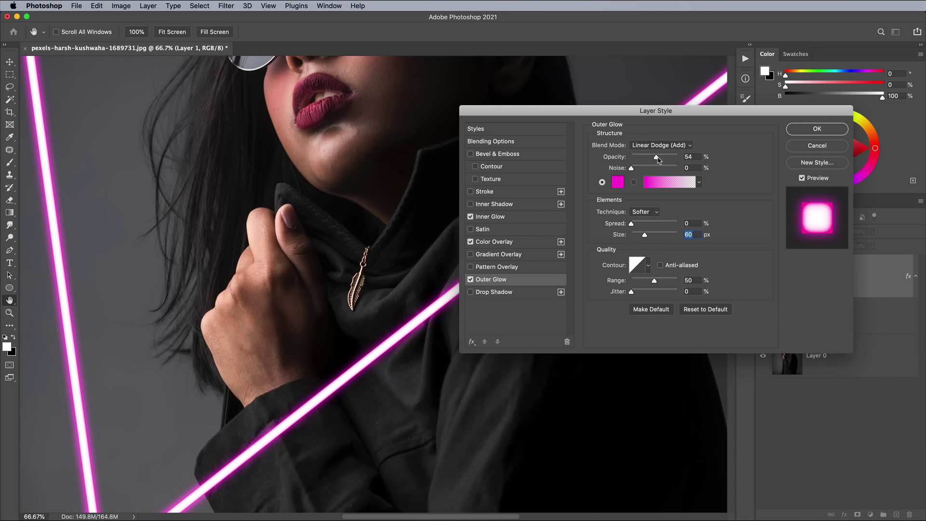
left_click_drag(660, 158, 653, 158)
- Enable a bright magenta Drop Shadow blended as Linear Dodge (Add)
left_click(529, 292)
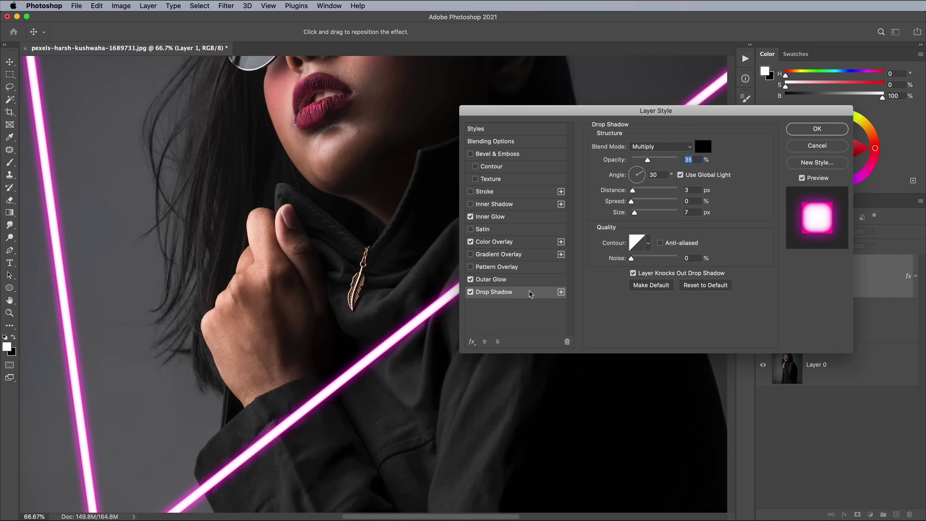
left_click(702, 148)
left_click(522, 92)
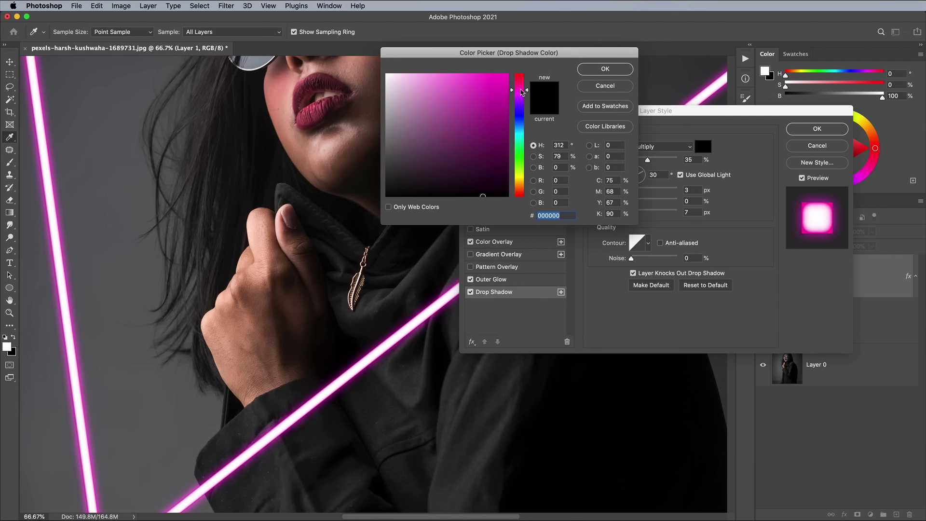
left_click(501, 100)
left_click(593, 73)
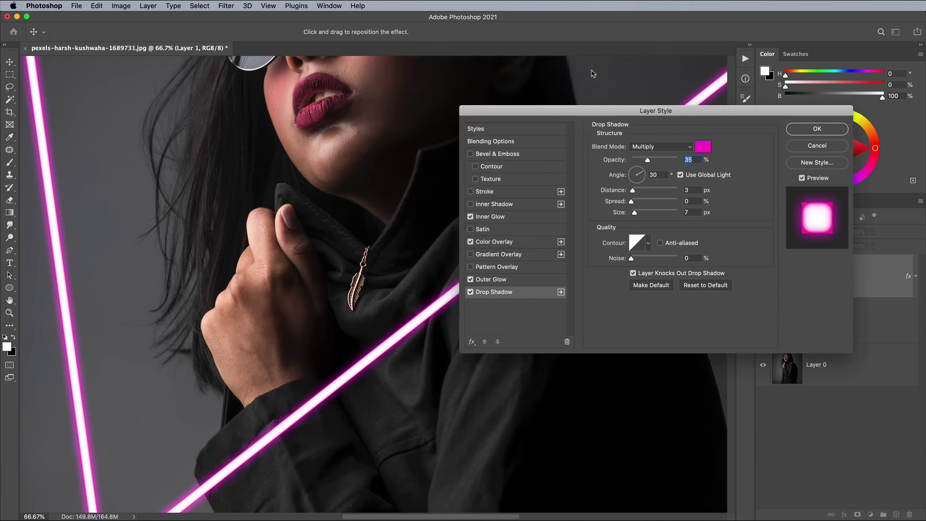
left_click(649, 146)
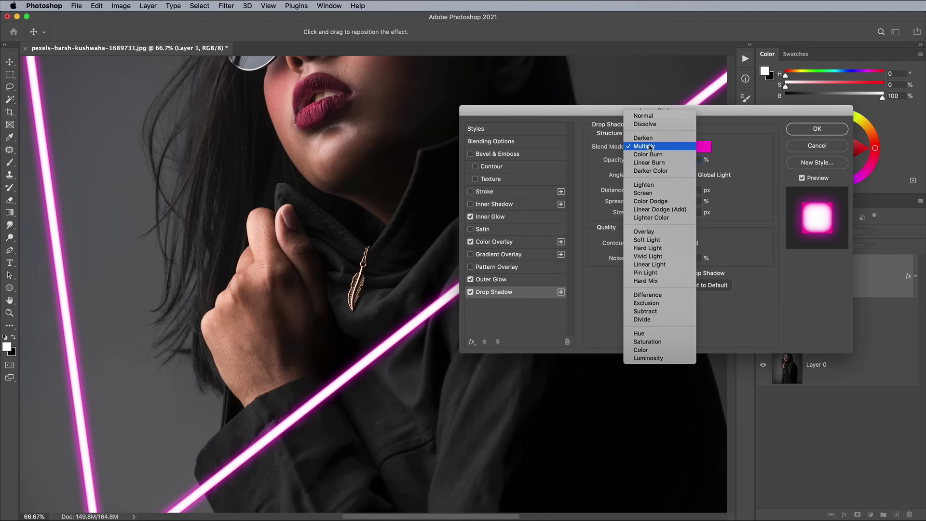
left_click(648, 211)
- Set the shadow to 100% opacity, 0 px distance and 250 px size, then apply the style
left_click_drag(667, 160, 679, 162)
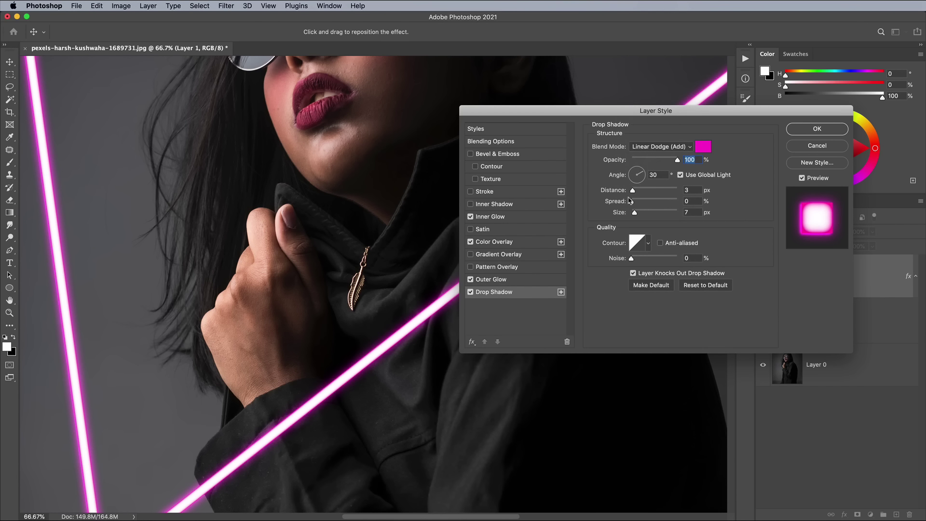
left_click_drag(633, 190, 728, 218)
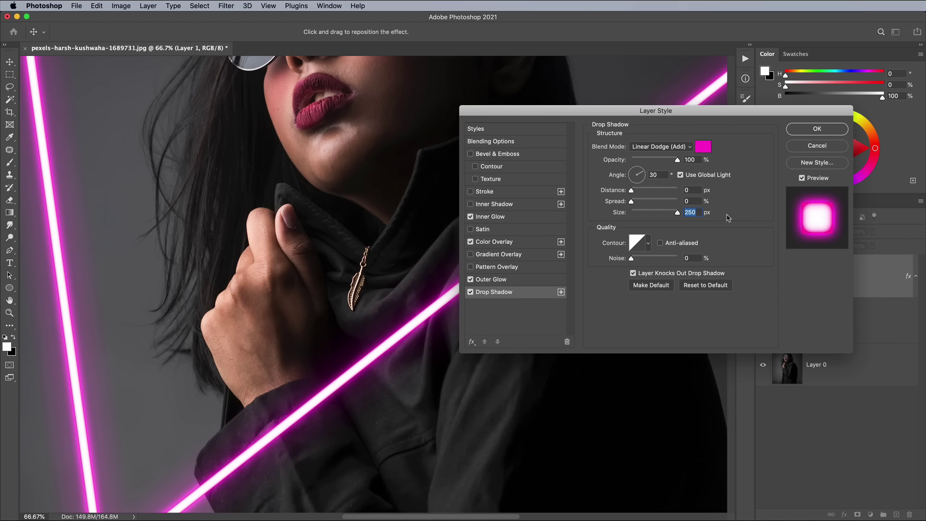
left_click(810, 129)
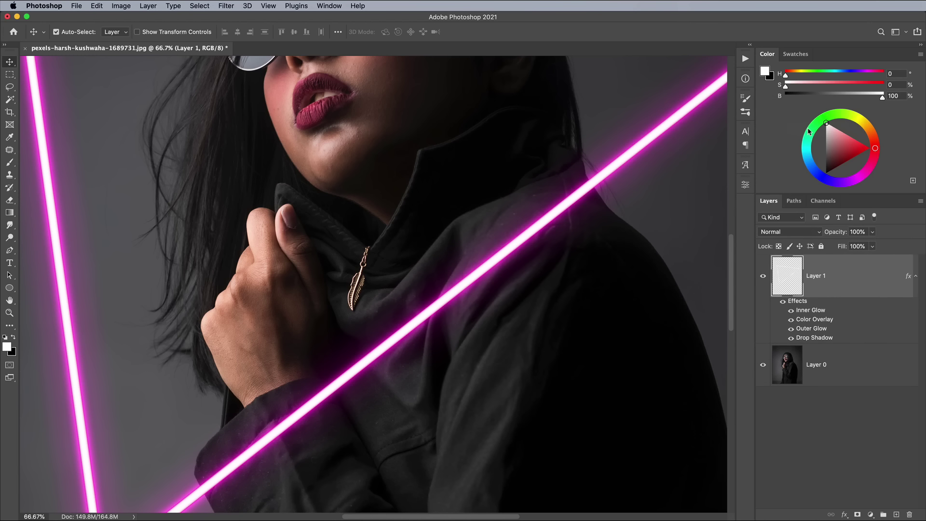
- Set up a large soft brush (0% hardness, over 257 px) with magenta ff01d2 as the foreground colour
key("super+0")
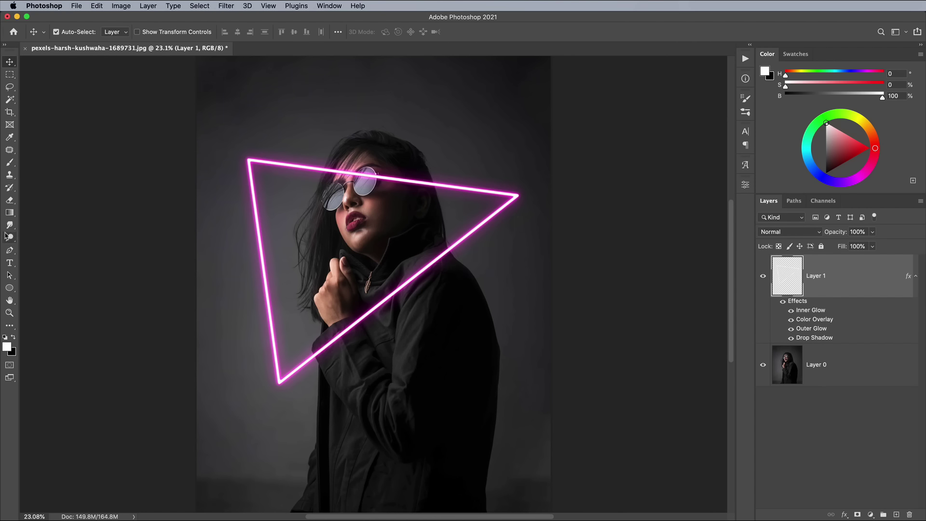
left_click(10, 163)
left_click(67, 31)
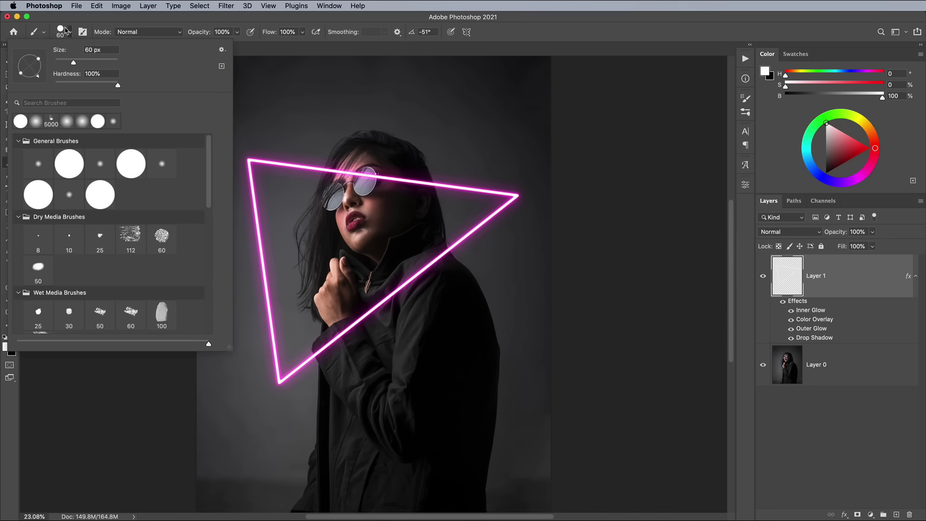
left_click_drag(106, 85, 38, 87)
left_click_drag(73, 62, 104, 62)
key("Return")
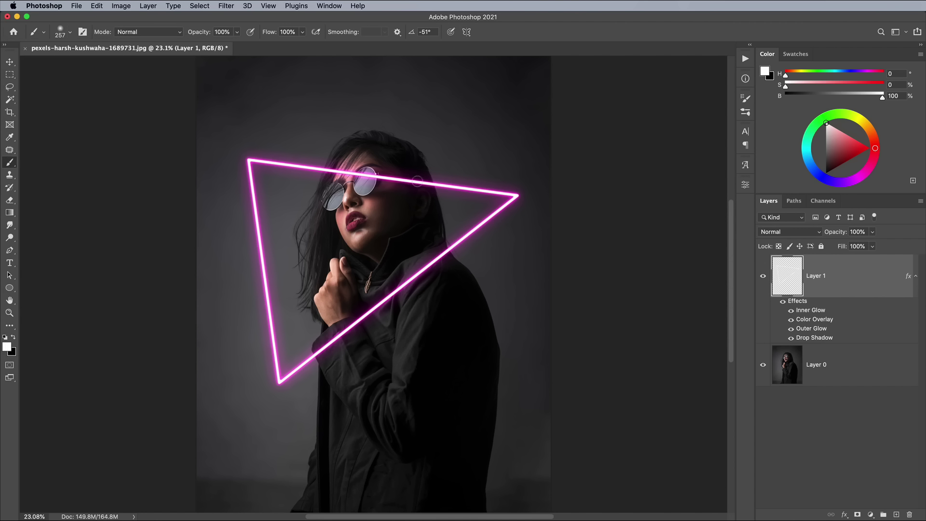
key("bracketright")
key("bracketright")
key("bracketright")
key("bracketright")
key("bracketright")
key("bracketright")
left_click(7, 346)
left_click(505, 73)
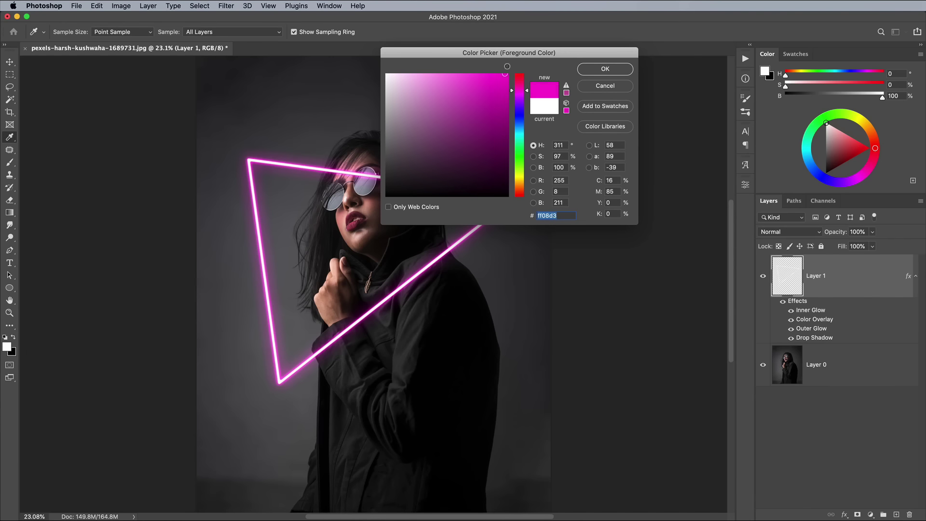
left_click(598, 72)
- Trace a closed Pen path through the neon triangle's top-left, right and bottom corners
left_click(10, 250)
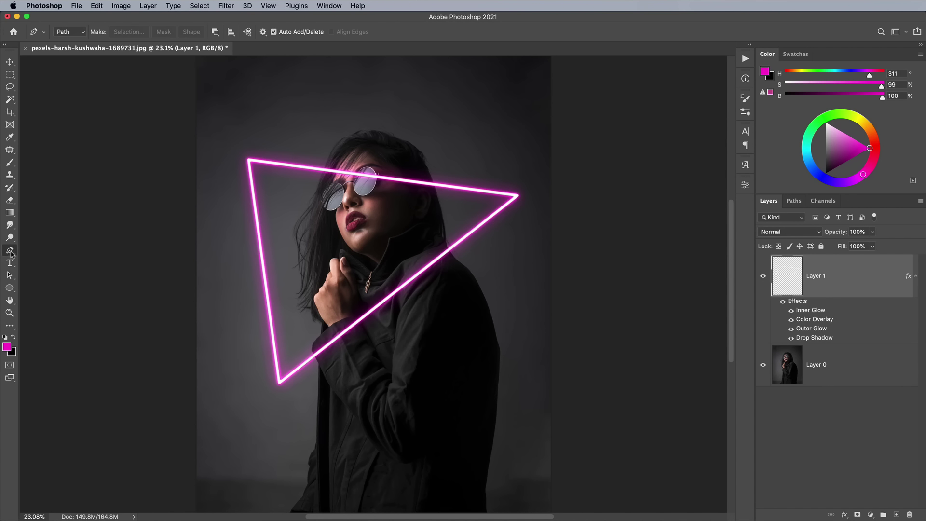
left_click(248, 161)
left_click(517, 196)
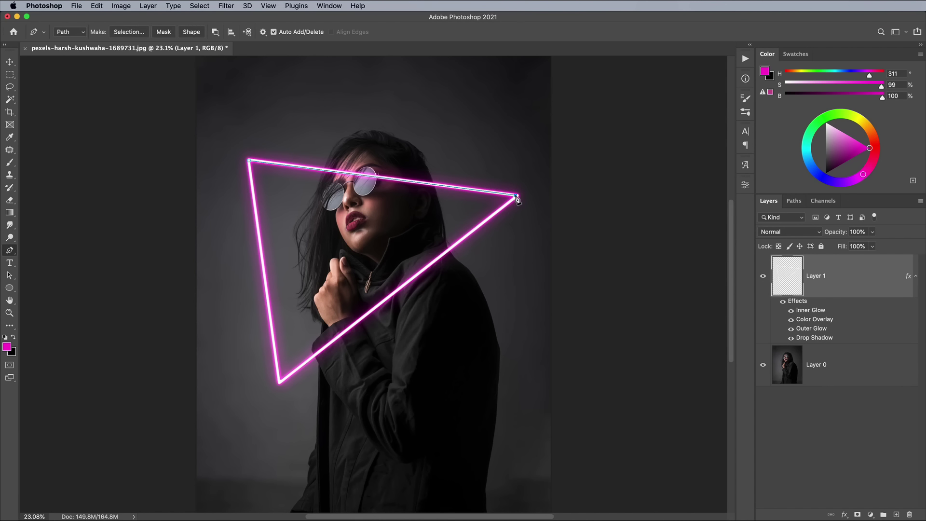
left_click(280, 381)
left_click(249, 161)
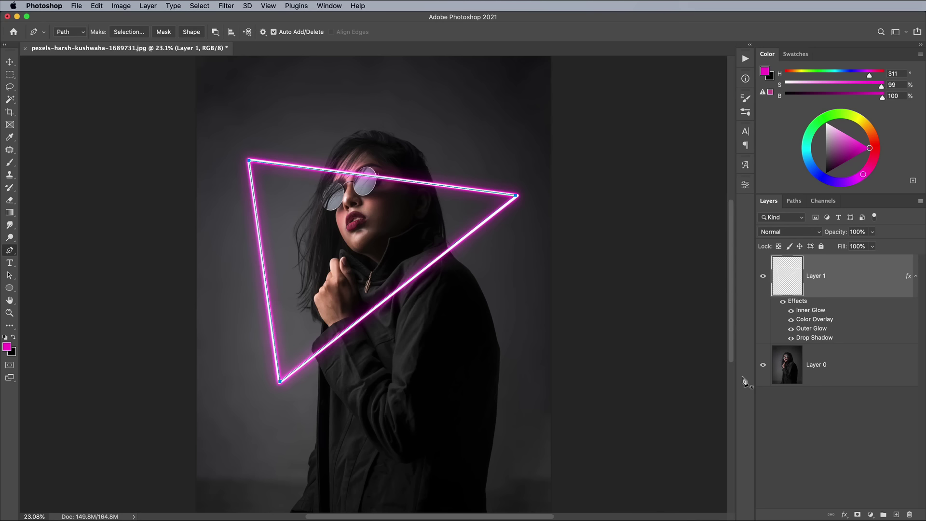
- On a new Layer 2, stroke the triangle path with the soft magenta brush
left_click(896, 514)
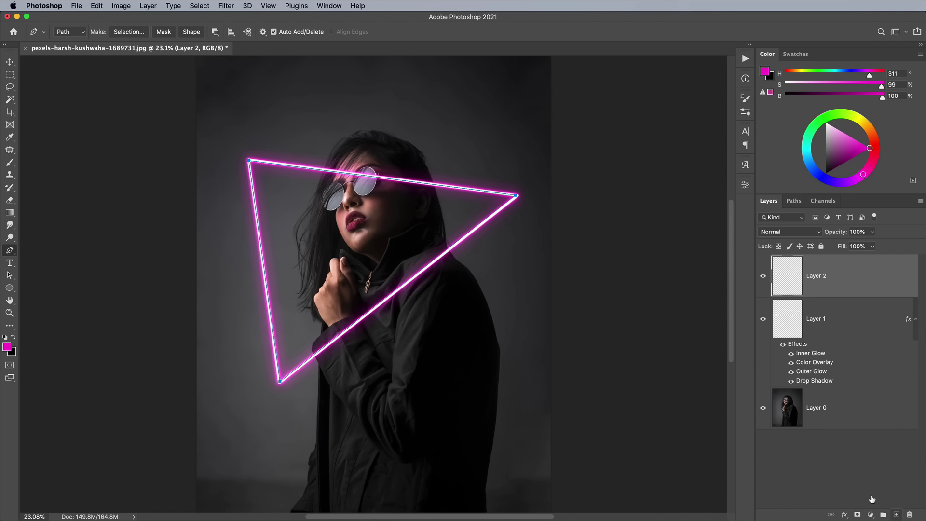
right_click(415, 182)
left_click(439, 263)
left_click(697, 314)
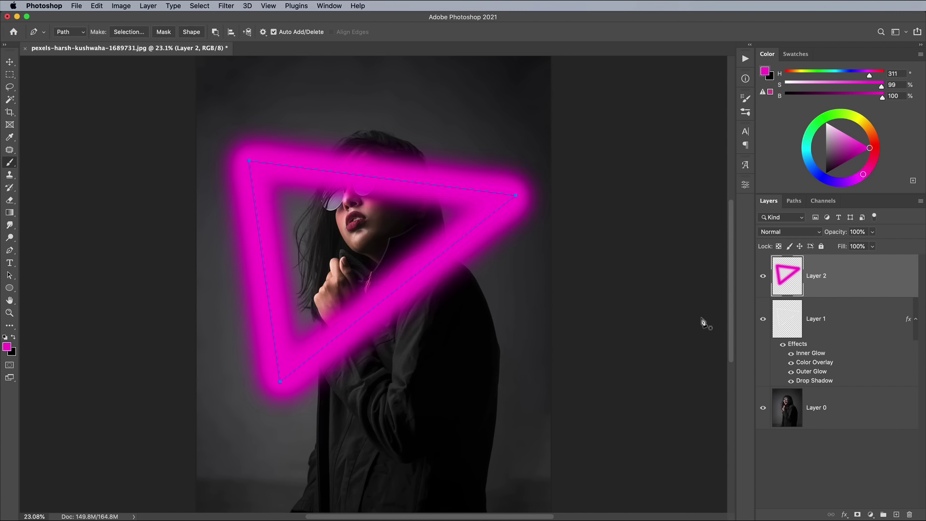
key("Return")
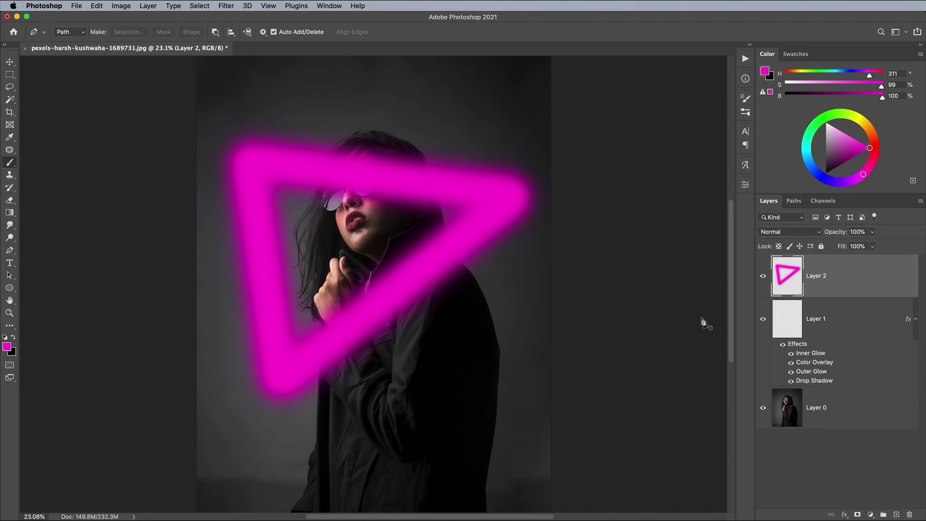
- Set Layer 2 to Linear Dodge (Add) with Fill at 20%
left_click(790, 232)
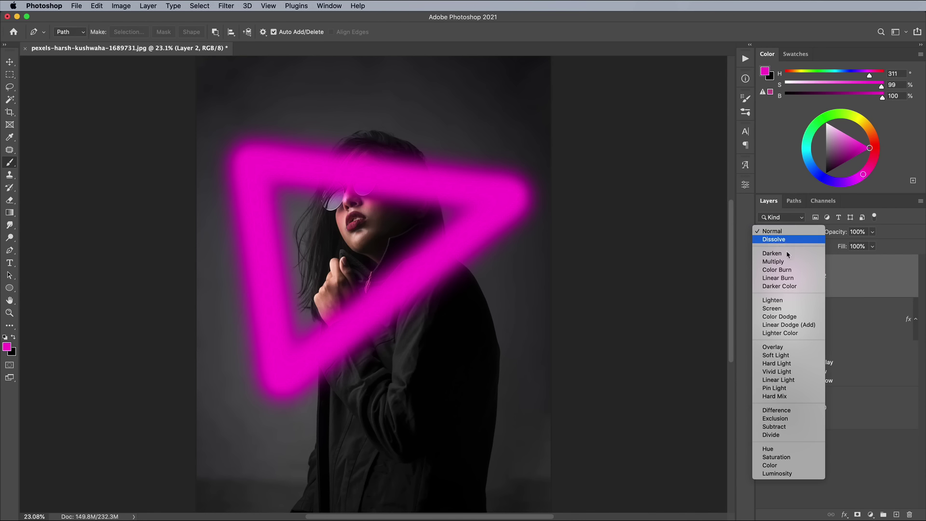
left_click(789, 325)
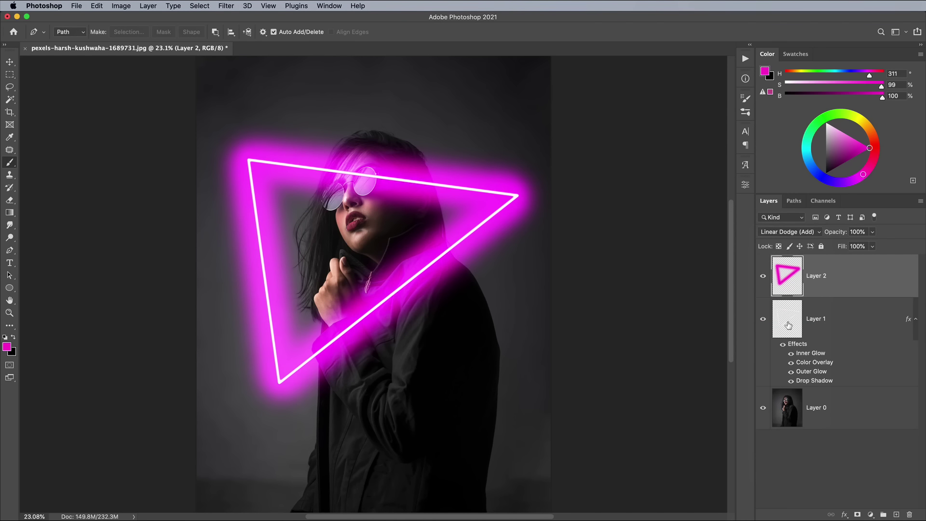
left_click(872, 246)
left_click_drag(873, 259, 839, 261)
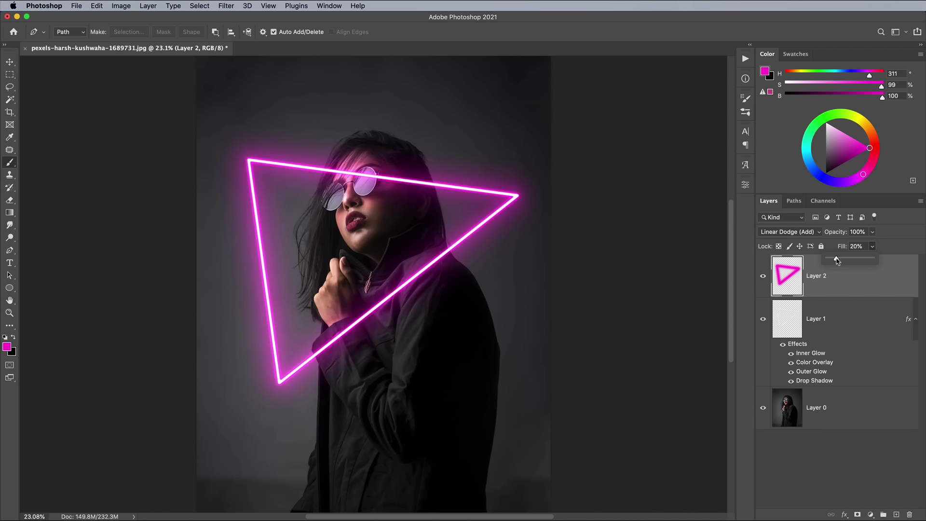
- Group Layer 1 and Layer 2 with Cmd+G and rename the group 'Neon'
left_click(852, 324, "shift")
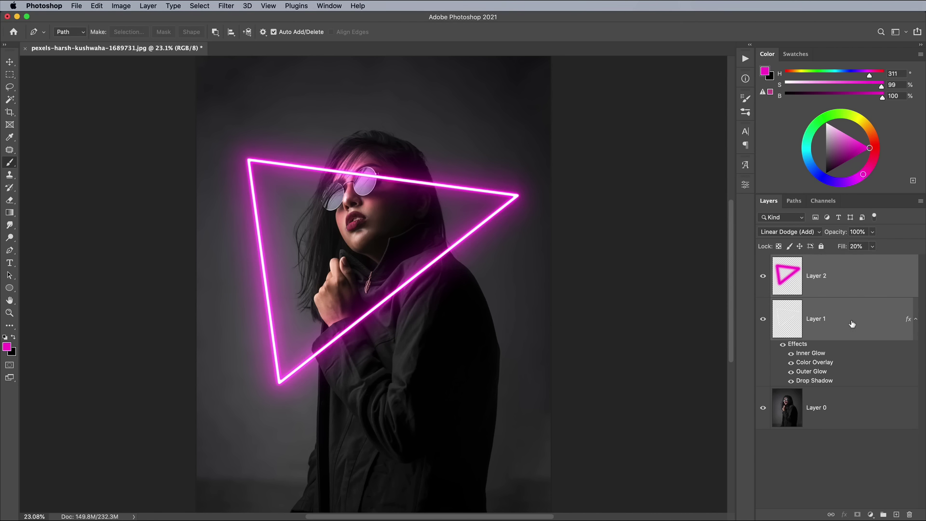
key("super+g")
double_click(801, 260)
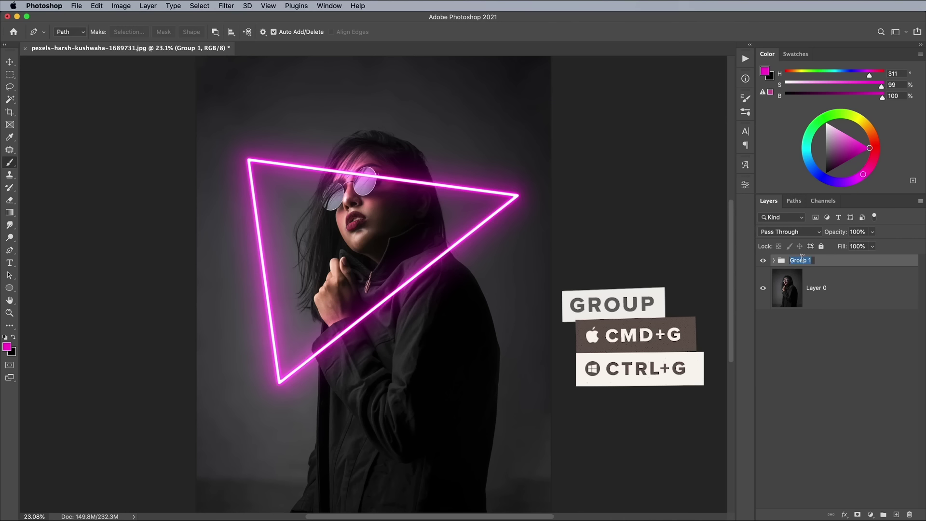
type("Neon")
key("Return")
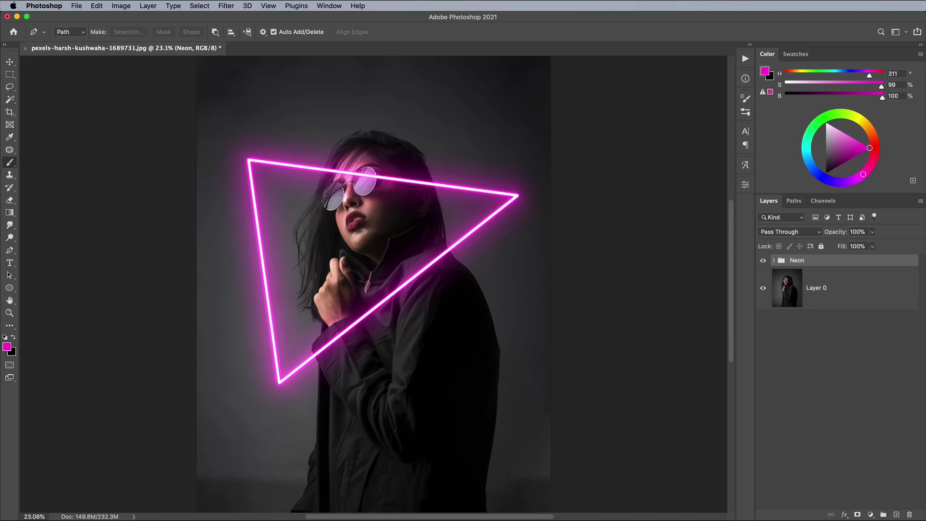
- Mask the Neon group with a Select > Subject selection of the woman from Layer 0, then invert it
left_click(836, 290)
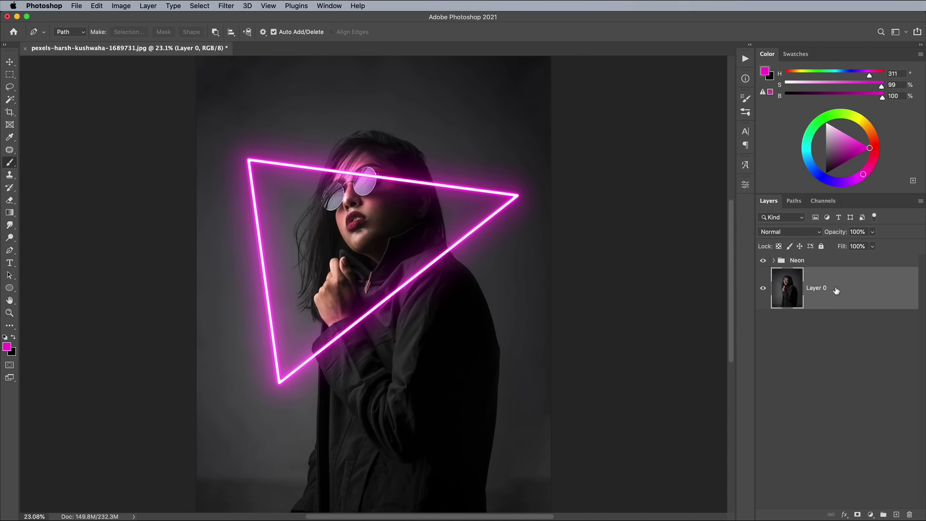
left_click(199, 6)
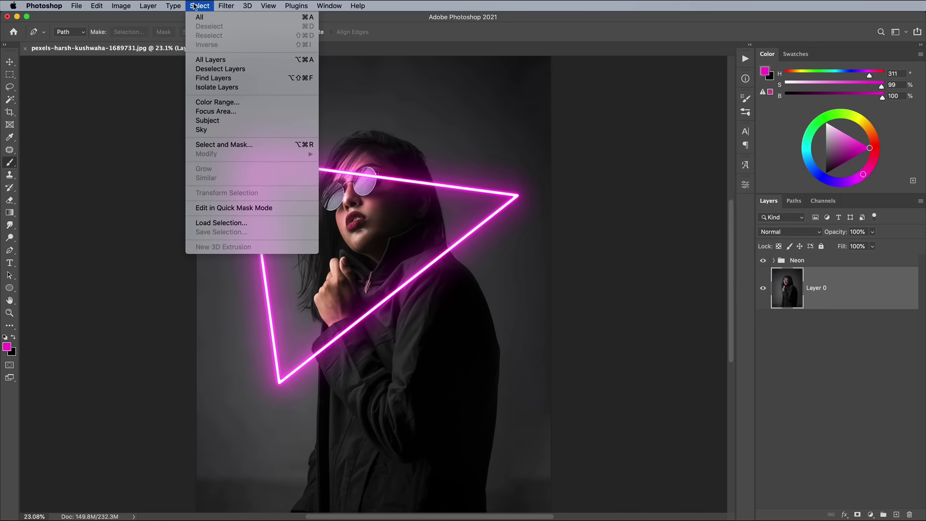
left_click(201, 118)
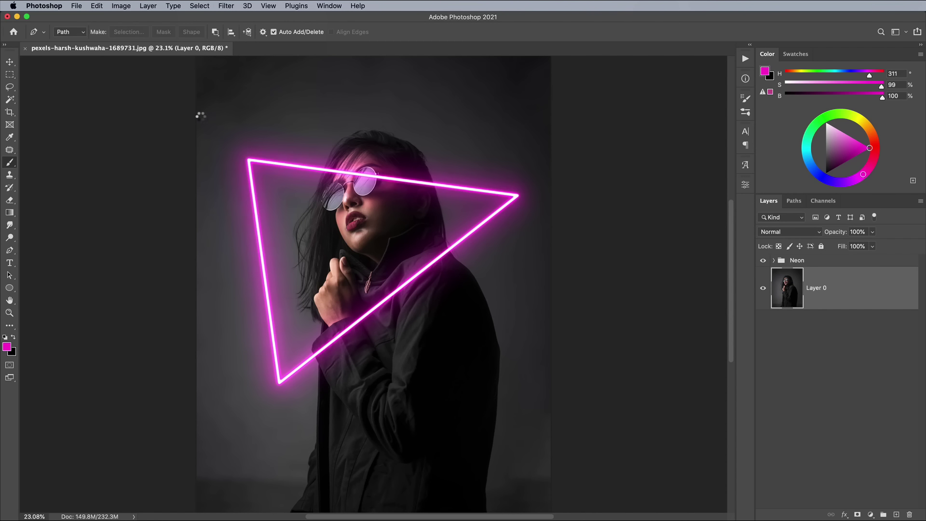
left_click(820, 260)
left_click(857, 515)
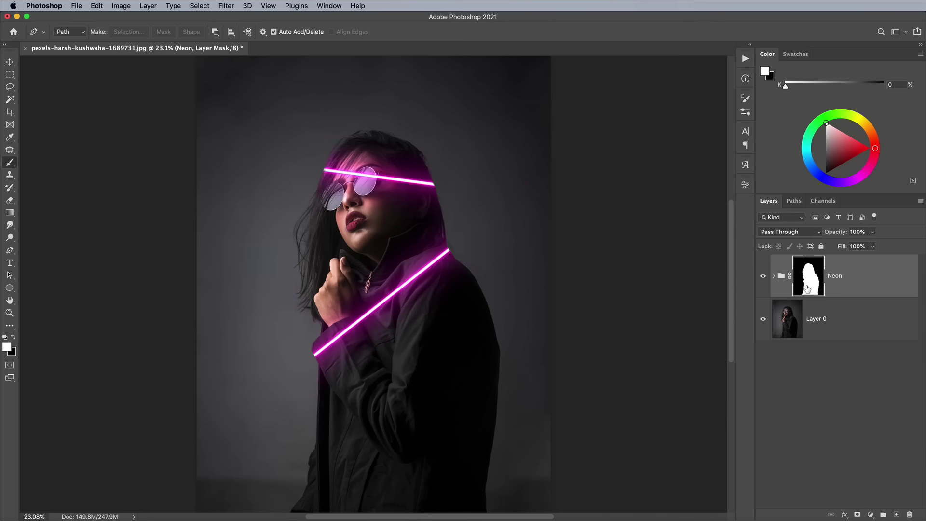
key("super+i")
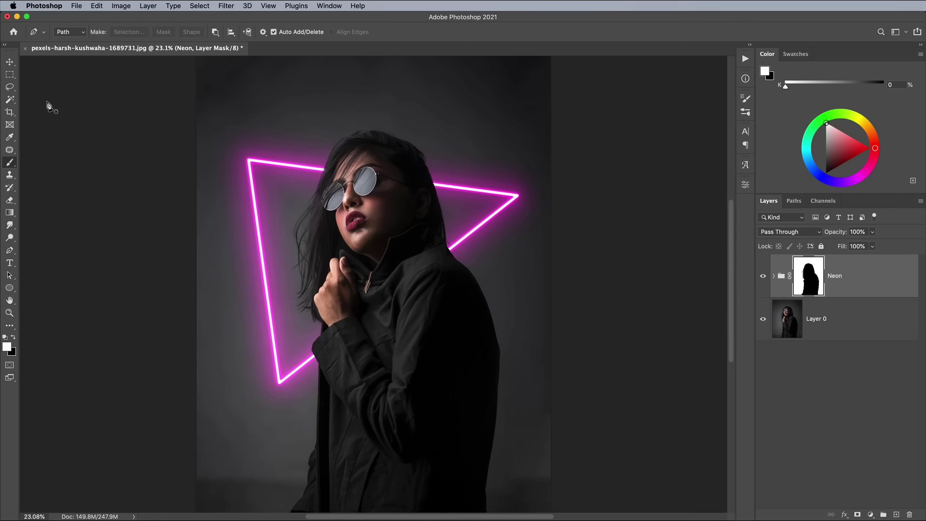
- Paint white on the Neon mask to reveal the lower triangle edge across her jacket
left_click(10, 162)
key("super+plus")
key("super+plus")
key("super+plus")
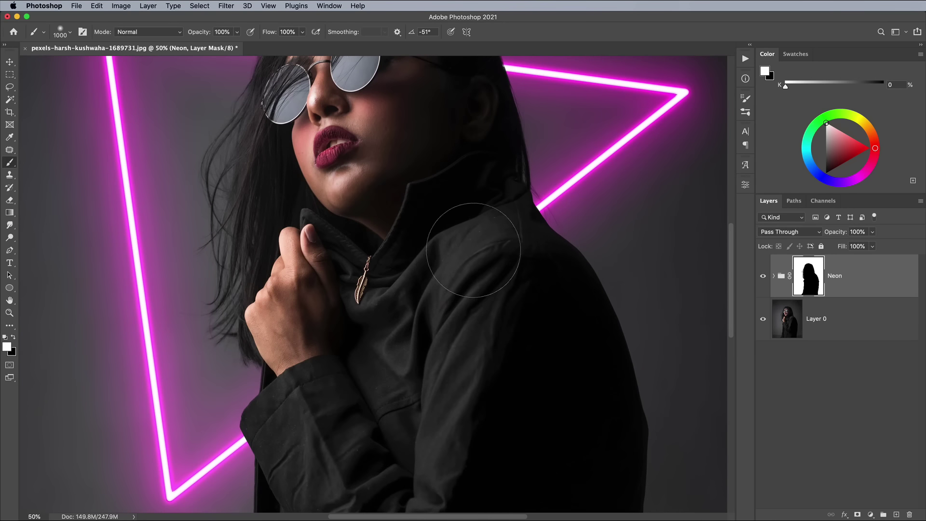
mouse_move(473, 250)
left_mouse_down()
mouse_move(512, 216)
mouse_move(386, 345)
mouse_move(476, 270)
mouse_move(314, 409)
mouse_move(335, 377)
mouse_move(268, 431)
left_mouse_up()
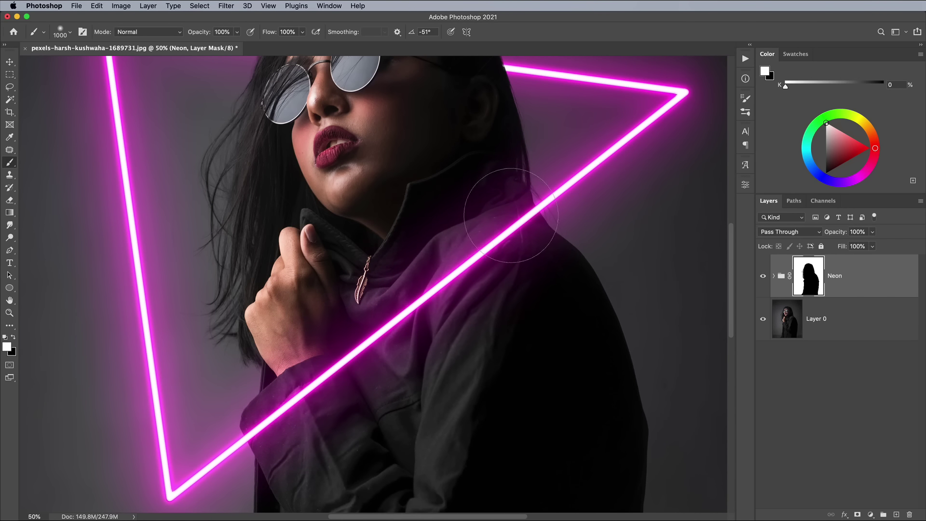
key("super+minus")
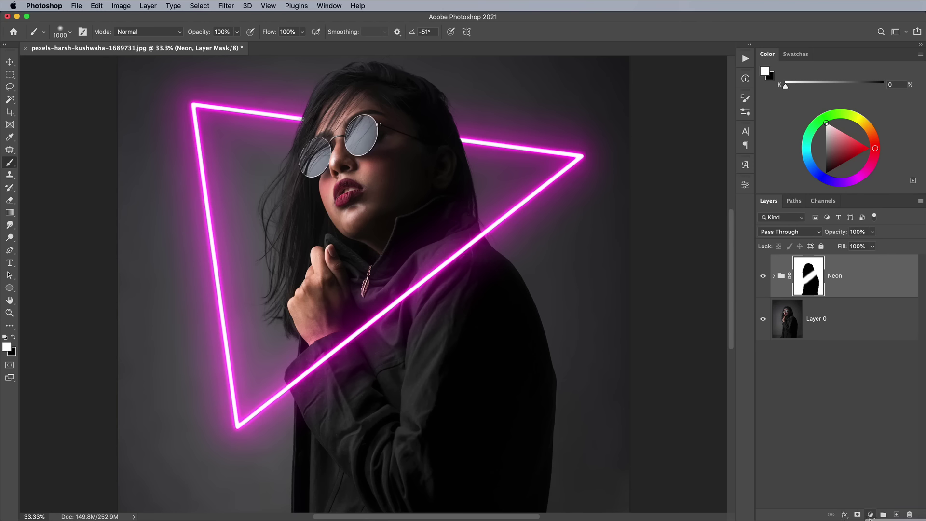
- Add a colorized Hue/Saturation layer with Saturation 100 and Hue 313
left_click(870, 514)
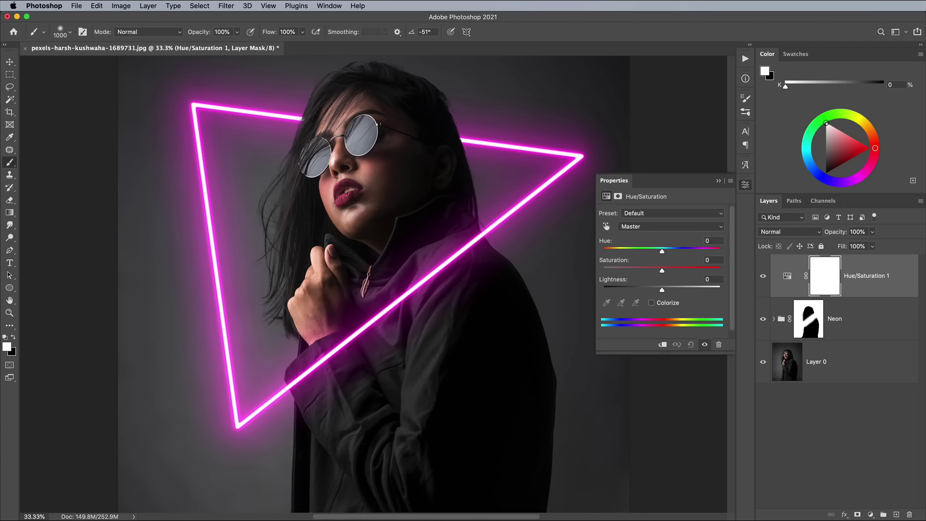
left_click(661, 304)
left_click_drag(633, 271, 761, 274)
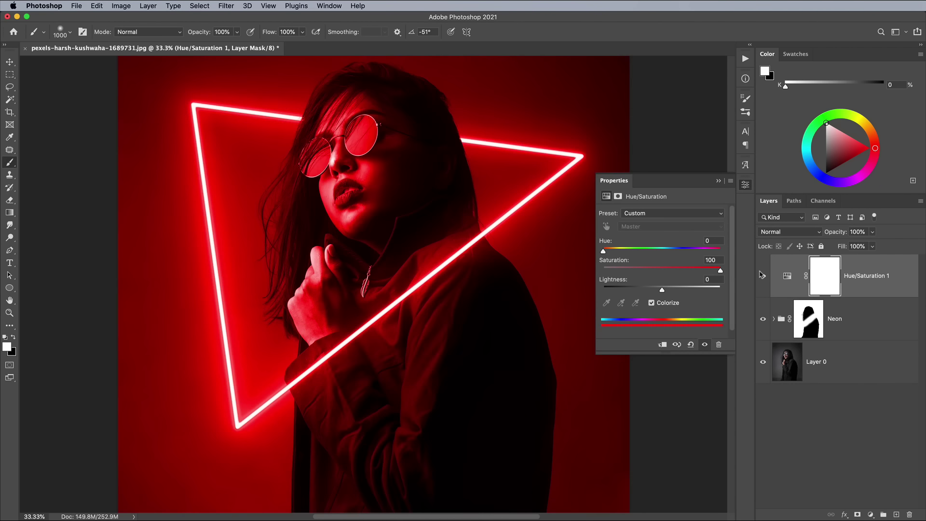
left_click_drag(632, 251, 705, 254)
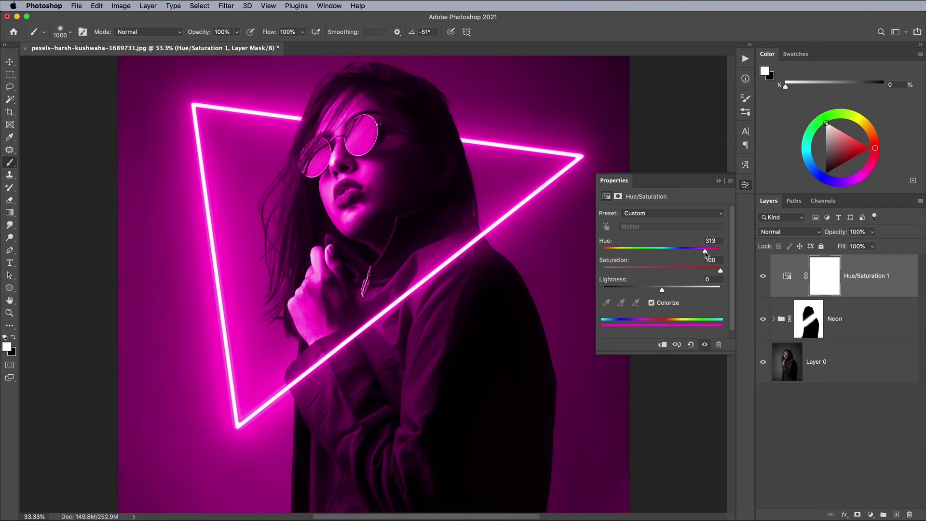
- Split the This Layer black Blend If handle to 0/120 so shadows stay untinted
double_click(881, 268)
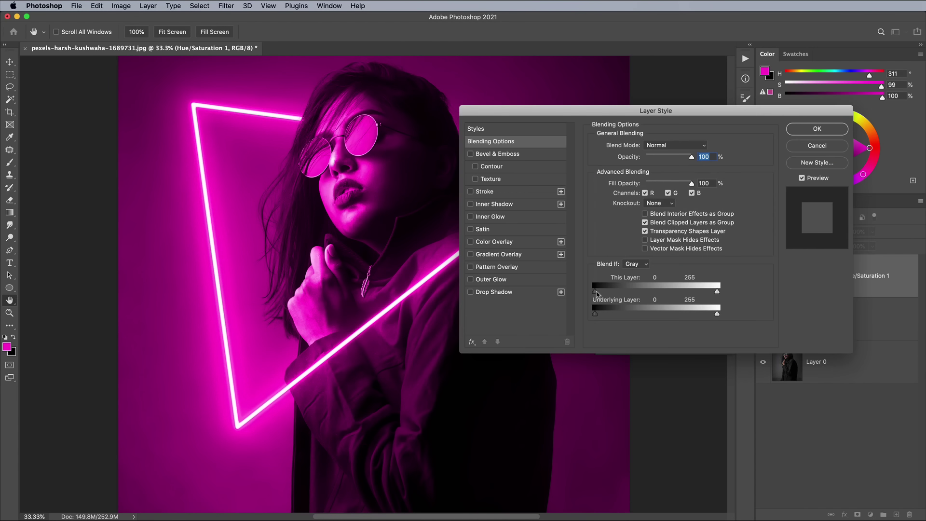
left_click_drag(629, 295, 654, 295)
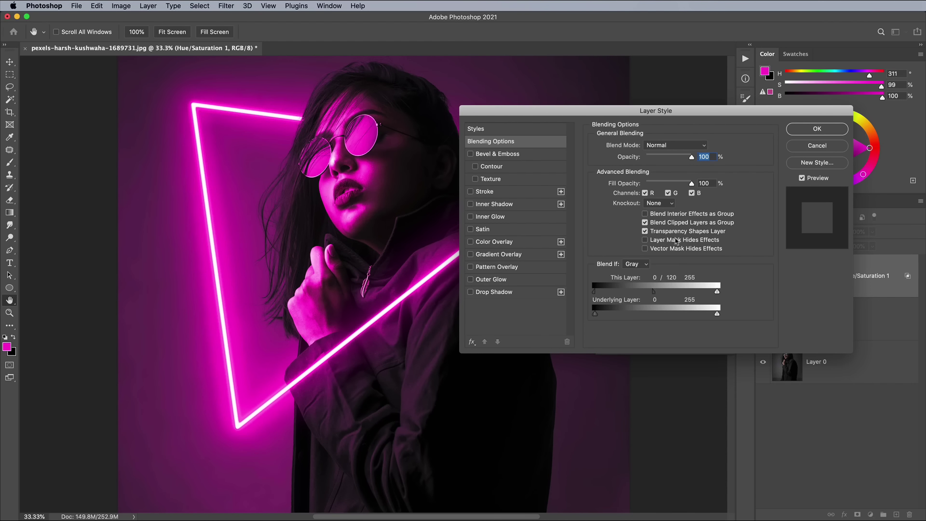
left_click(800, 130)
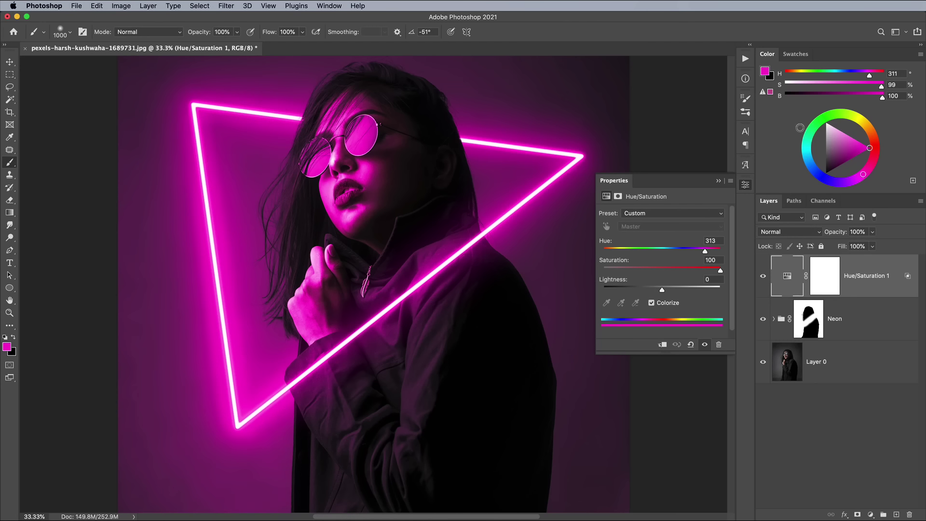
left_click(749, 185)
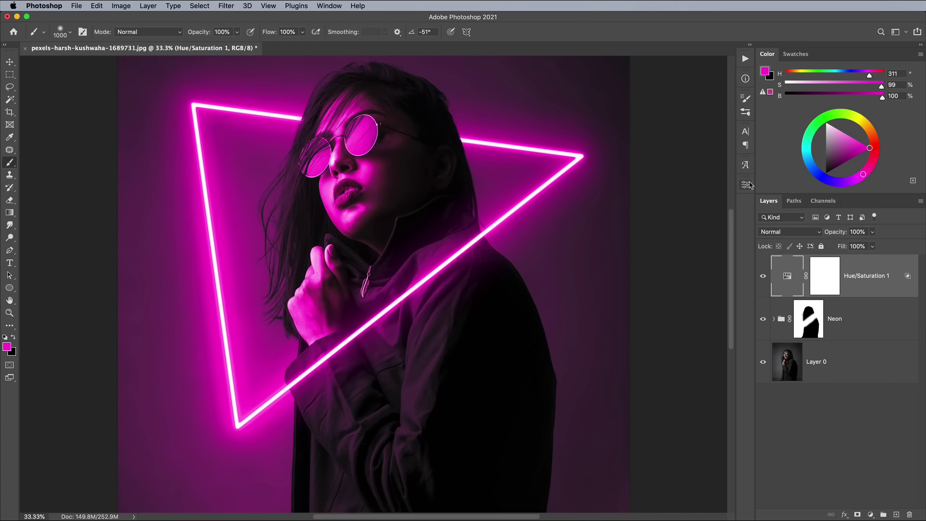
- On a new Layer 3, paint two soft pink glows where the triangle's top edge meets her hair
left_click(896, 515)
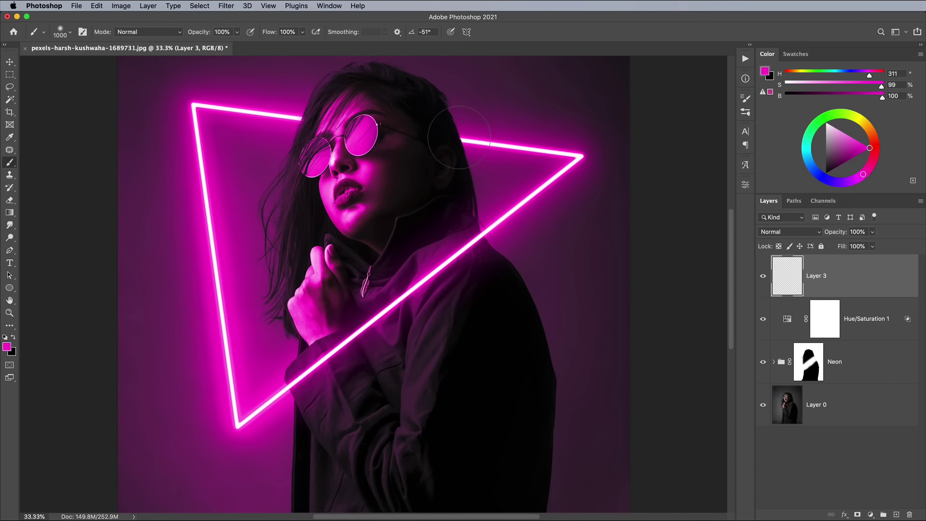
key("bracketleft")
key("bracketleft")
left_click(456, 139)
left_click(308, 119)
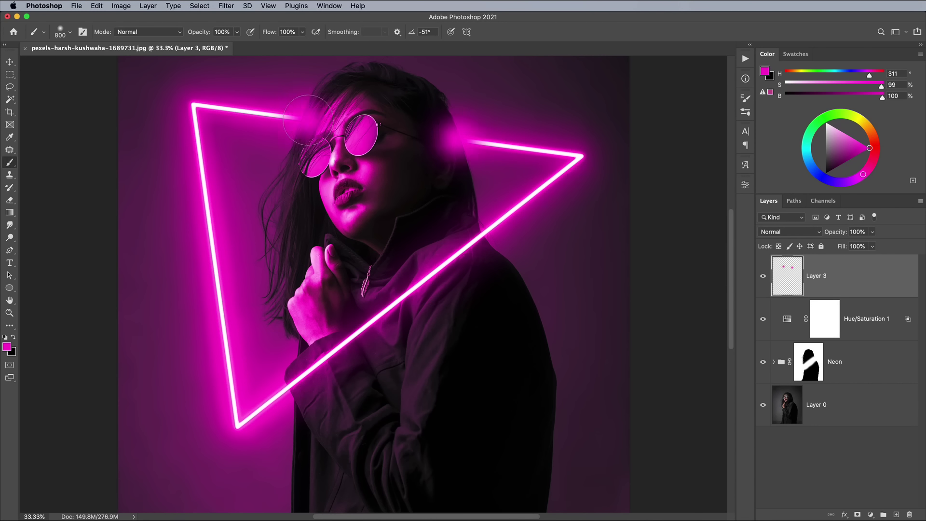
- Set Layer 3 to Linear Dodge (Add) with Fill at 25%
left_click(783, 233)
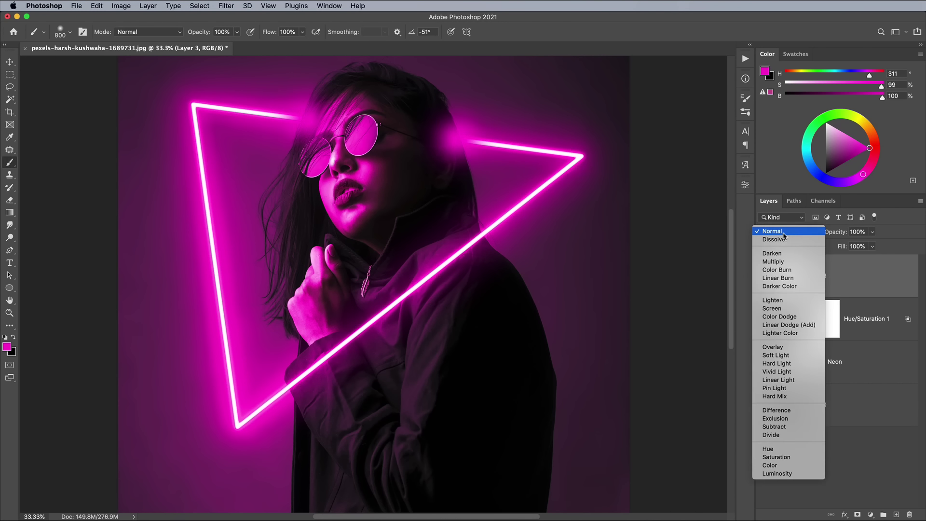
left_click(787, 326)
left_click(874, 247)
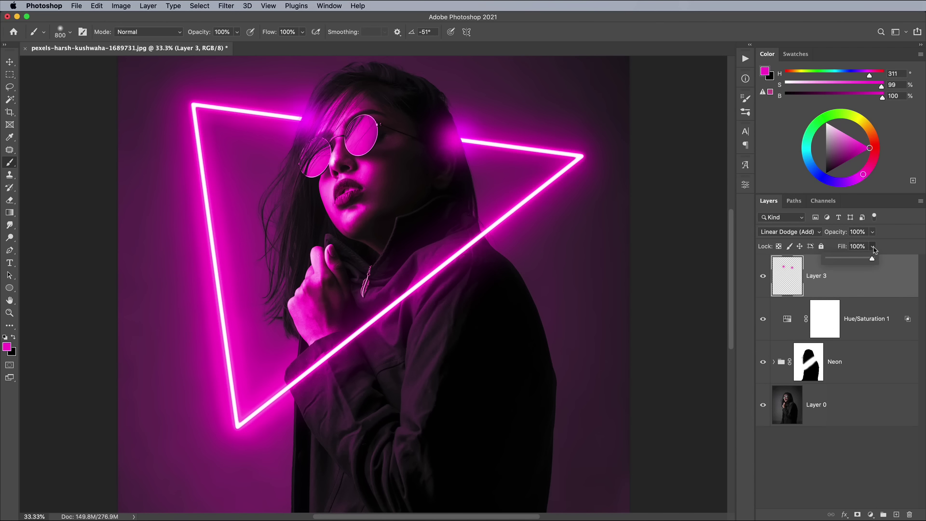
left_click_drag(874, 259, 839, 259)
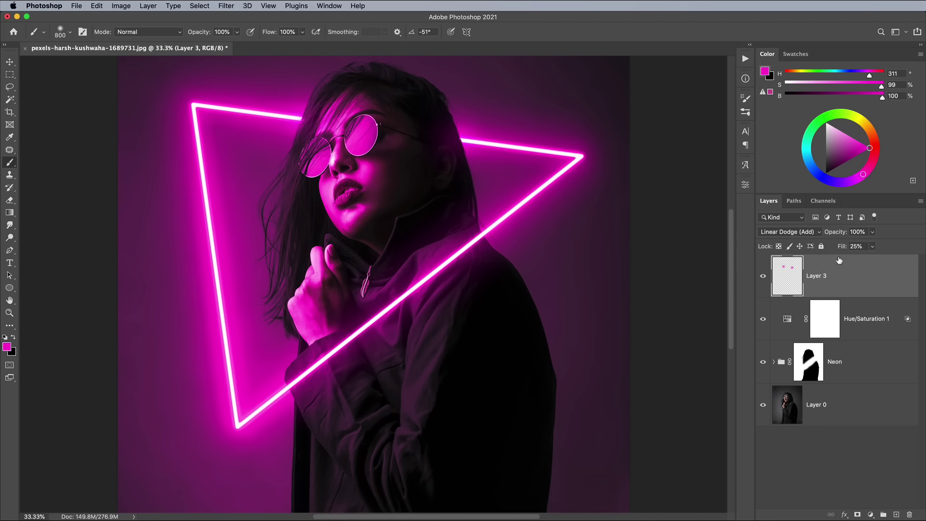
- Add a new layer above Layer 0 and choose a smoke brush with white as the painting colour
left_click(864, 404)
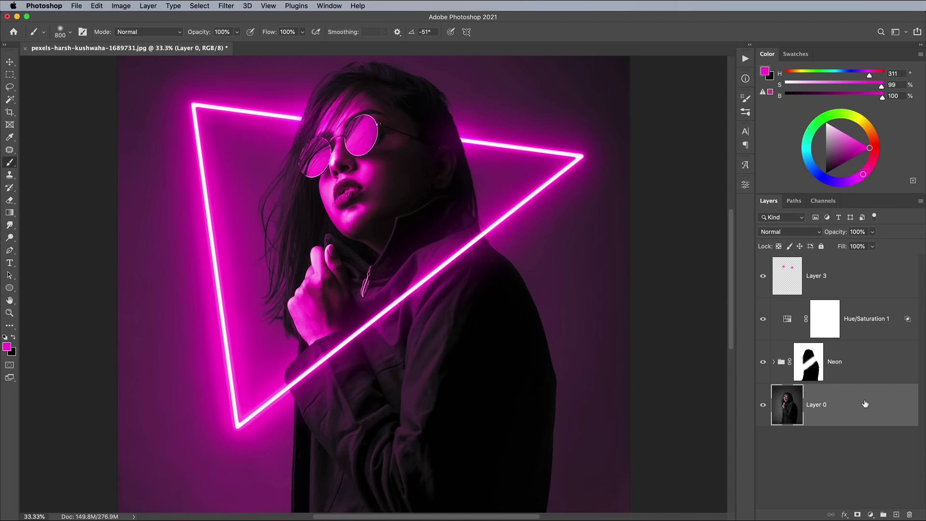
left_click(896, 514)
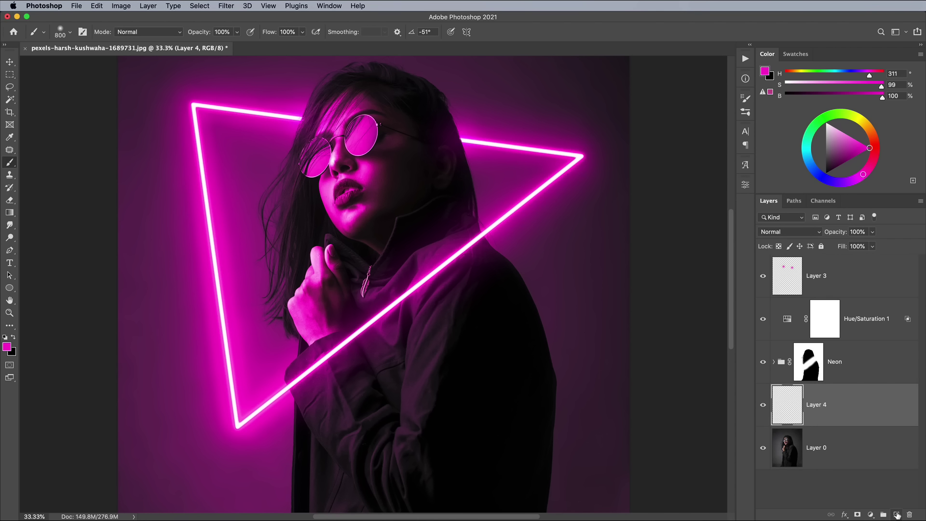
left_click(5, 338)
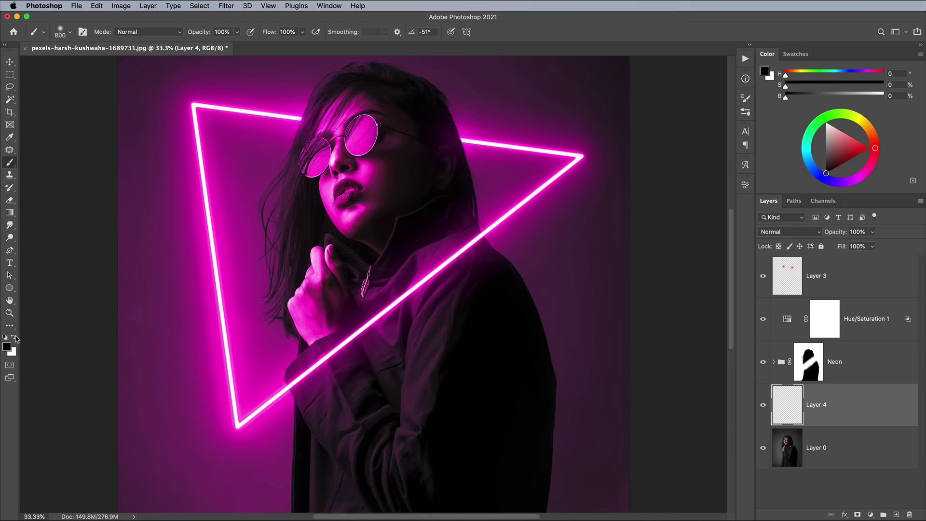
left_click(14, 337)
left_click(70, 32)
scroll(109, 236, "down", 3)
double_click(38, 229)
- Stamp smoke along the bottom, right side and top of the image
key("ctrl+minus")
key("ctrl+minus")
left_click(338, 386)
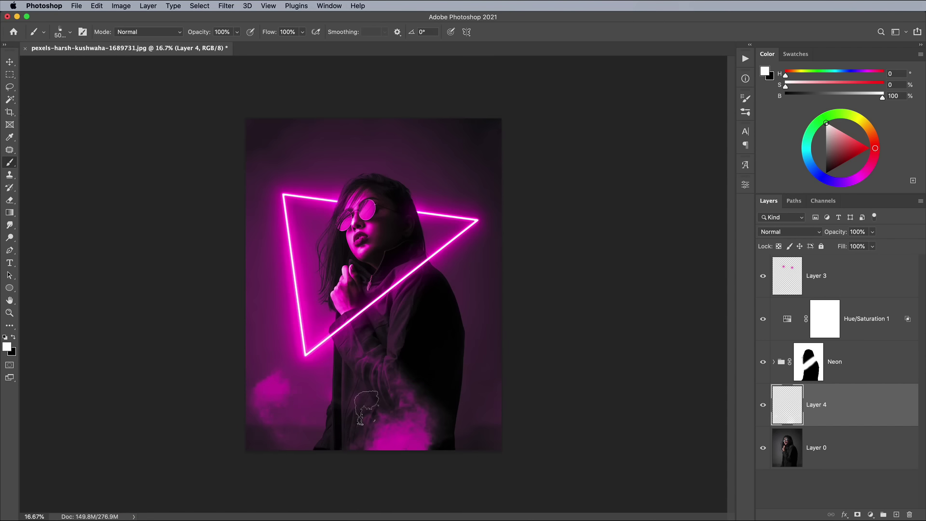
left_click(502, 407)
left_click(434, 367)
left_click(449, 193)
left_click(289, 208)
left_click(483, 261)
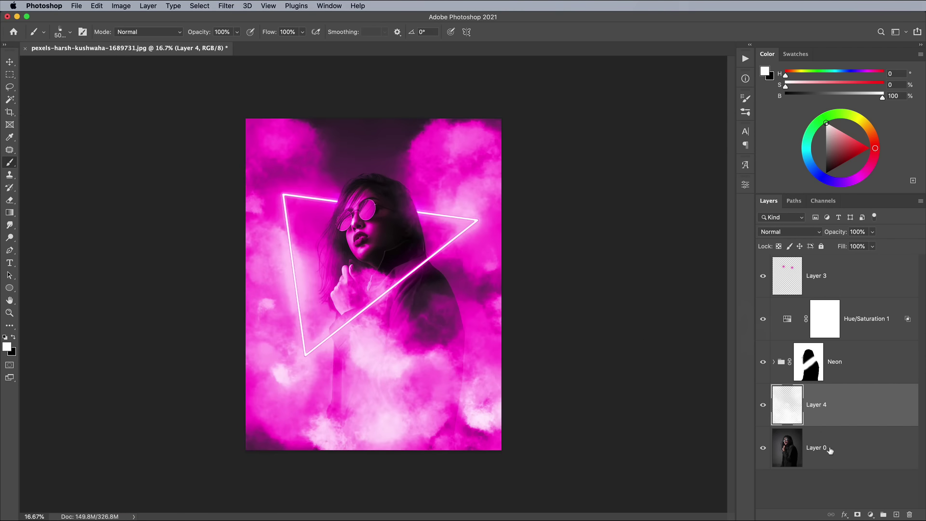
- Add a mask to Layer 4, set brush flow to 55%, and stamp black smoke to hide patches
left_click(858, 515)
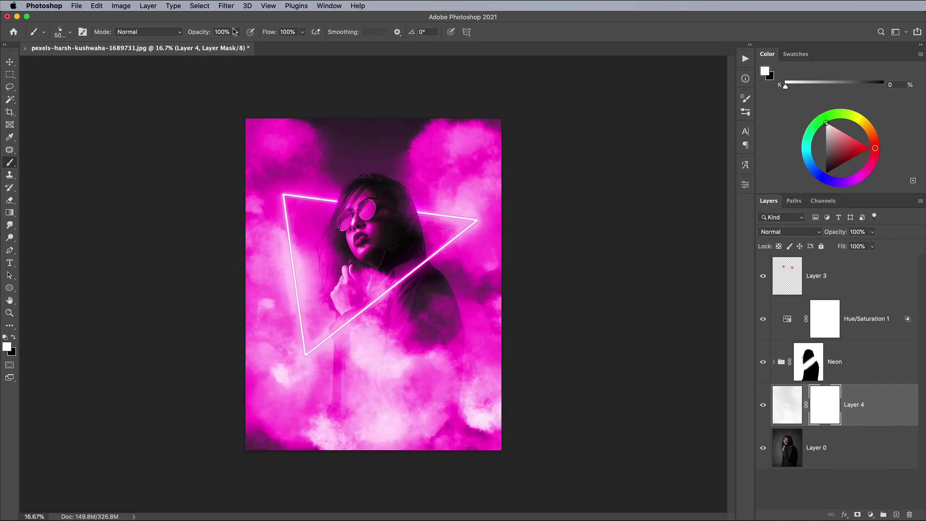
mouse_move(302, 31)
left_mouse_down()
mouse_move(299, 45)
mouse_move(284, 45)
left_mouse_up()
key("x")
left_click(294, 203)
left_click(337, 337)
left_click(410, 376)
left_click(289, 164)
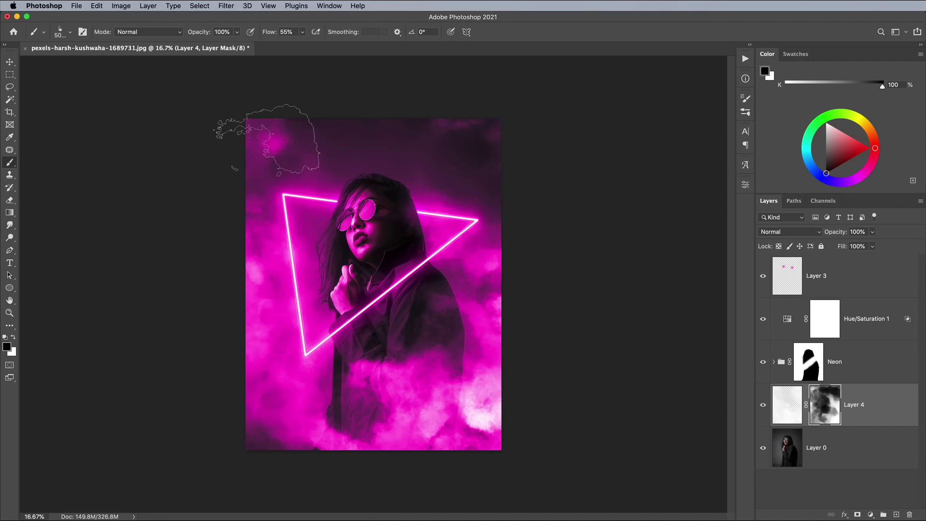
left_click(434, 217)
left_click(478, 366)
left_click(410, 396)
- Continue stamping on the mask to hide more pink smoke at the bottom and edges
left_click(299, 347)
left_click(395, 409)
left_click(362, 458)
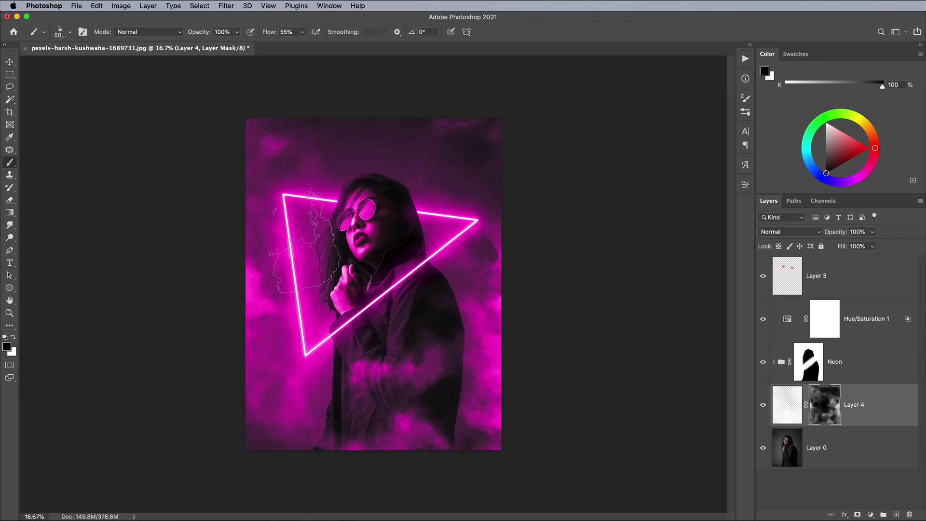
left_click(260, 296)
left_click(379, 376)
left_click(256, 280)
left_click(463, 308)
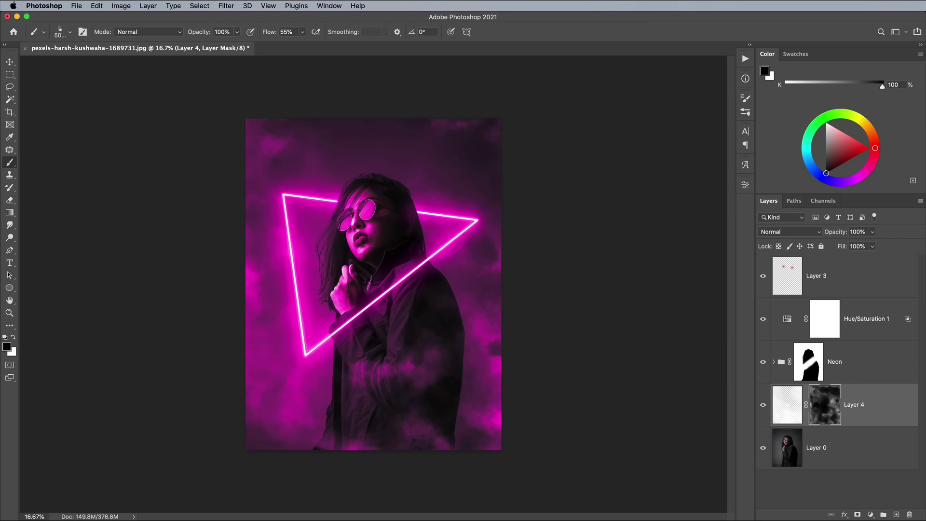
left_click(255, 289)
left_click(420, 347)
left_click(381, 425)
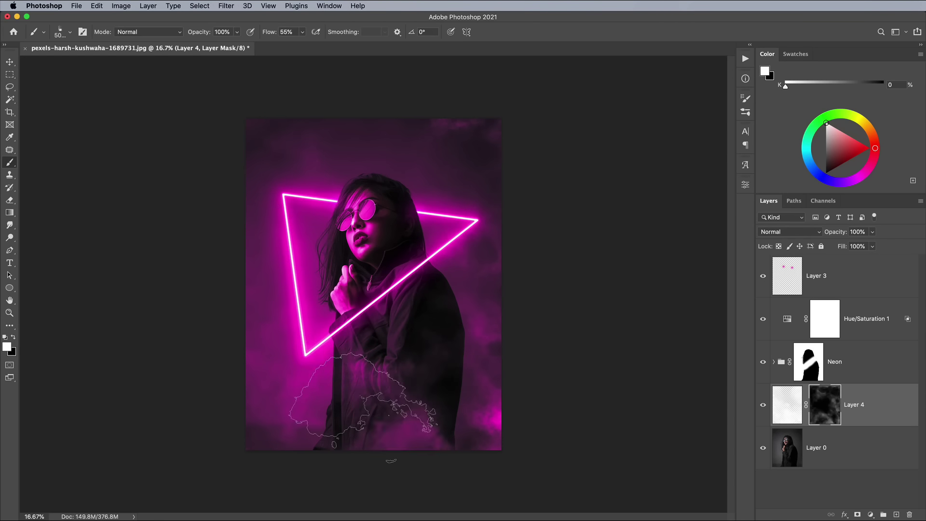
key("x")
key("x")
left_click(537, 448)
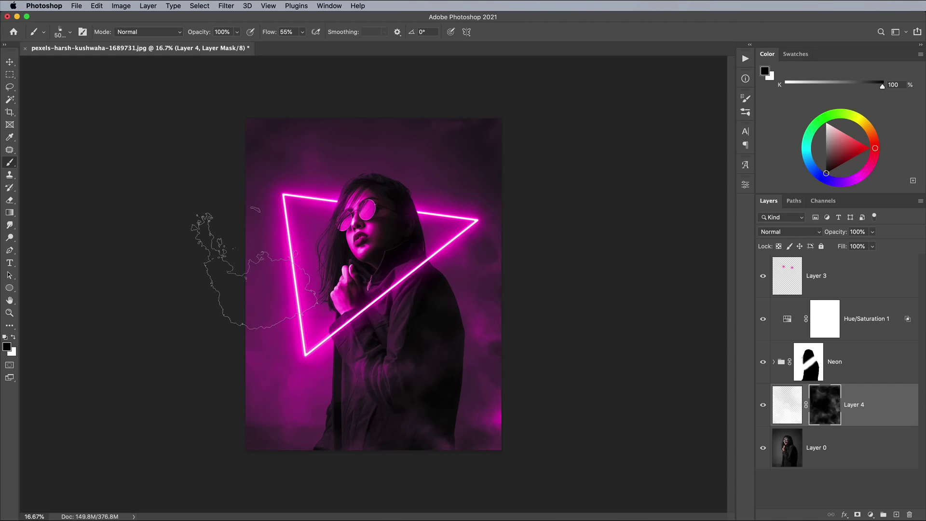
- Lower Layer 4's opacity to 70%
key("super+equal")
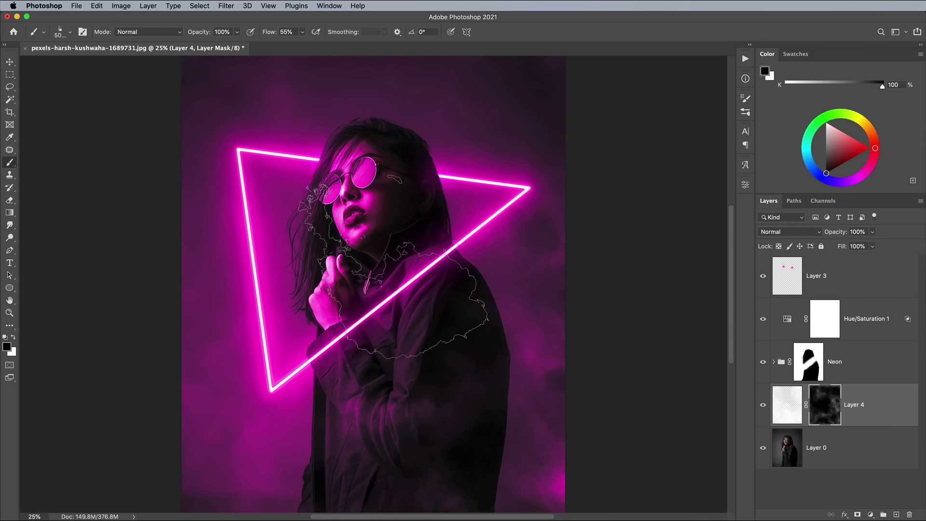
left_click(872, 246)
mouse_move(870, 245)
left_mouse_down()
mouse_move(828, 247)
mouse_move(859, 247)
left_mouse_up()
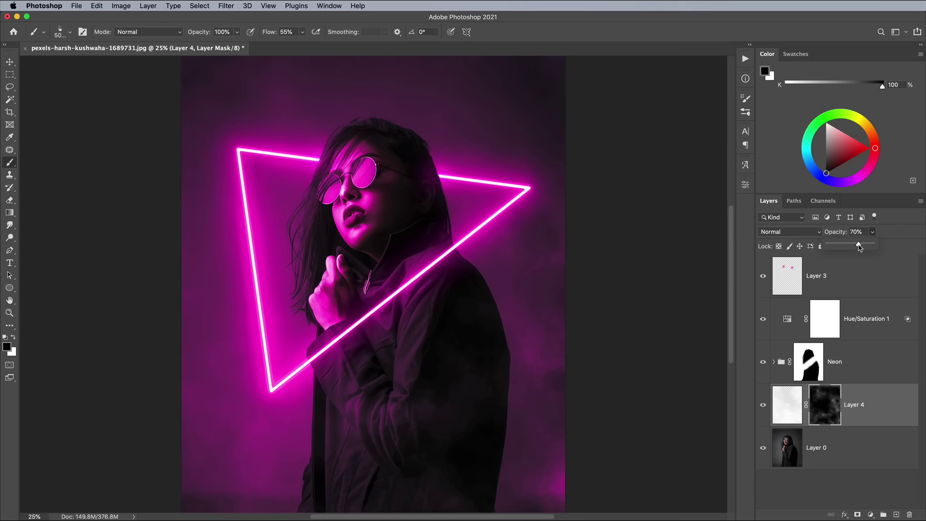
- Add a new layer above Layer 3 with a large soft round brush and vivid blue foreground
left_click(861, 279)
left_click(896, 514)
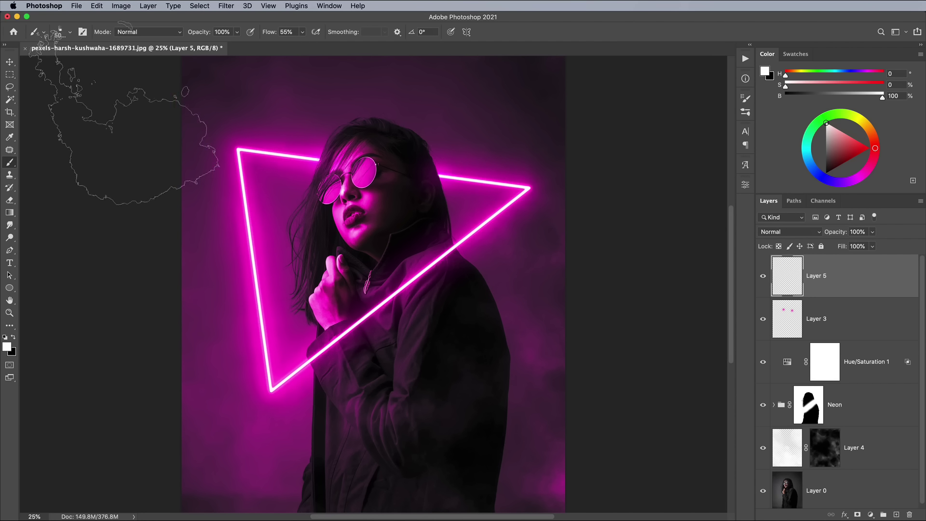
left_click(58, 33)
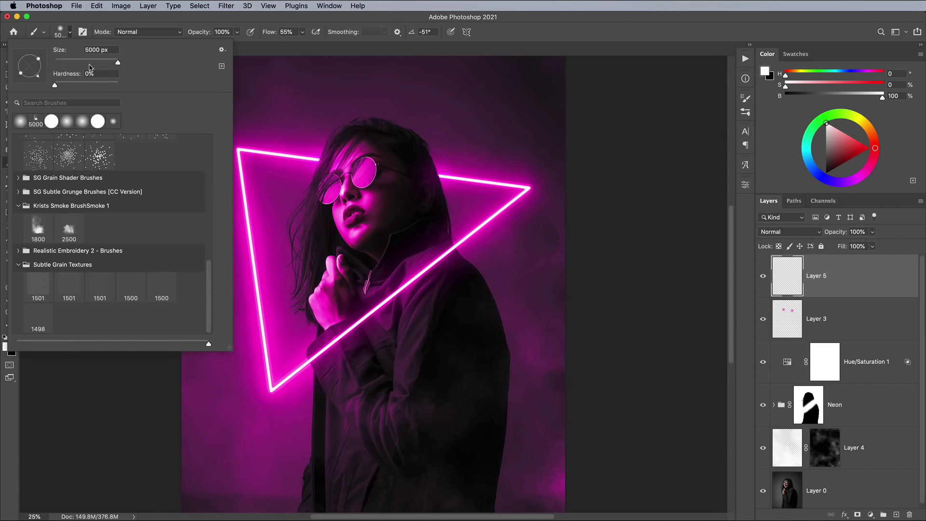
left_click(528, 35)
left_click(6, 346)
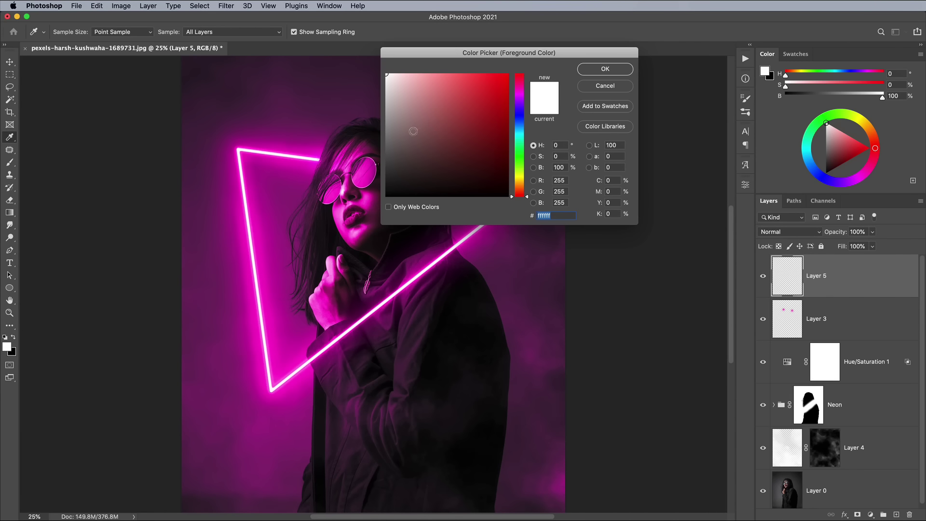
left_click(520, 114)
left_click(506, 77)
left_click(605, 68)
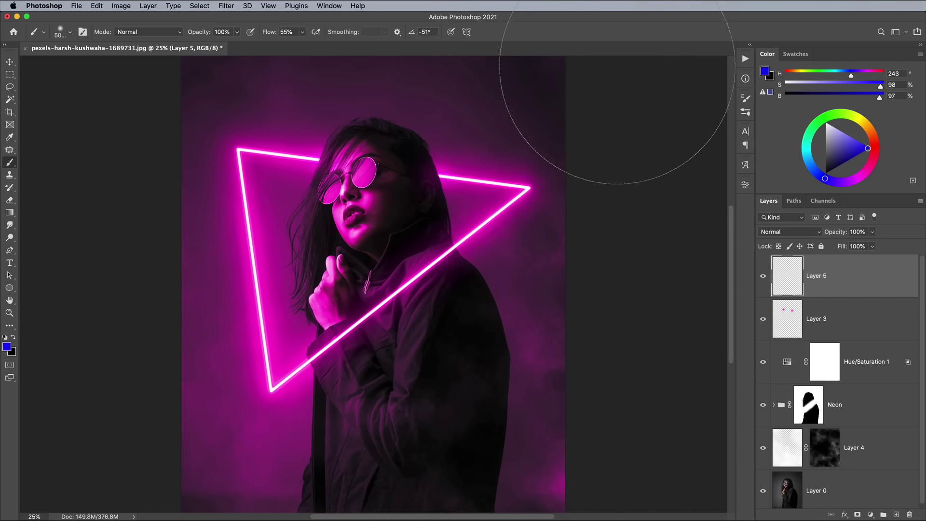
- Paint blue around the image and blend the layer as Soft Light at 36% opacity
key("super+minus")
mouse_move(454, 132)
left_mouse_down()
mouse_move(483, 218)
mouse_move(485, 397)
mouse_move(298, 414)
mouse_move(267, 341)
mouse_move(398, 304)
left_mouse_up()
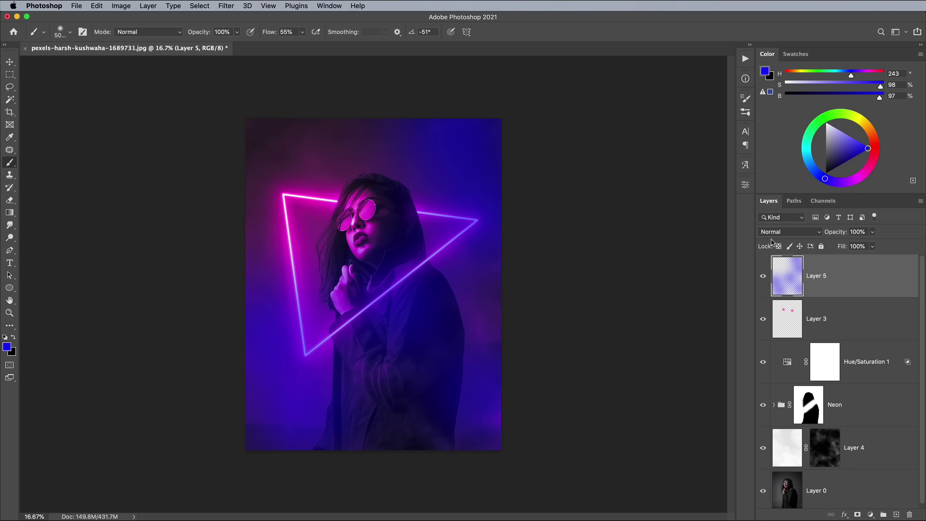
left_click(790, 231)
left_click(780, 355)
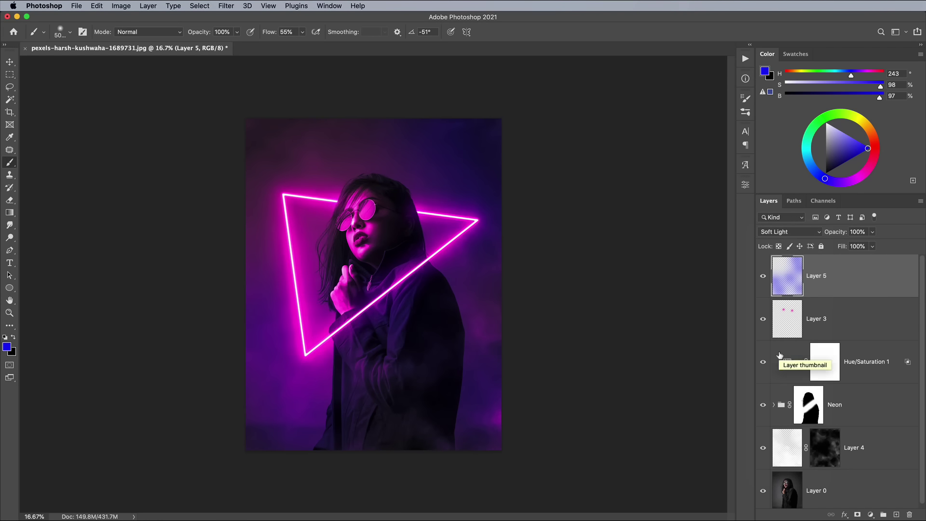
left_click(873, 232)
left_click_drag(839, 245, 840, 246)
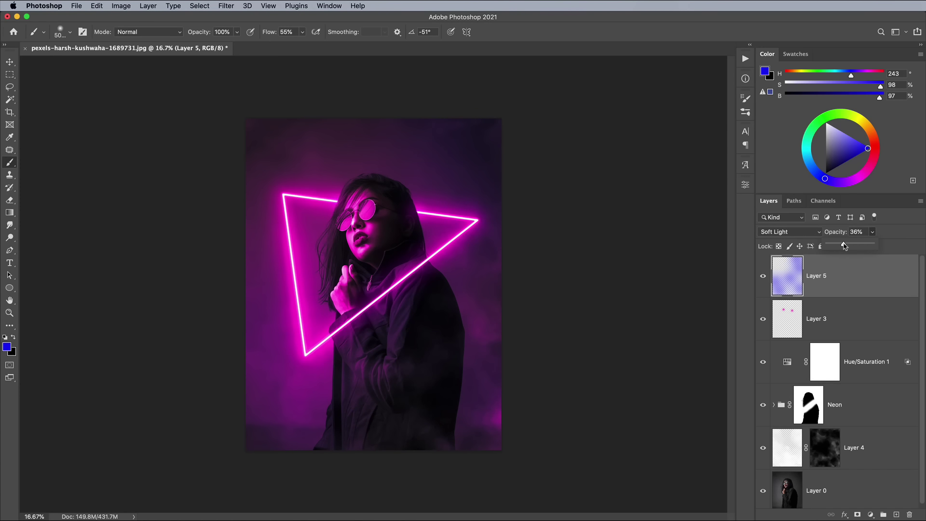
key("super+equal")
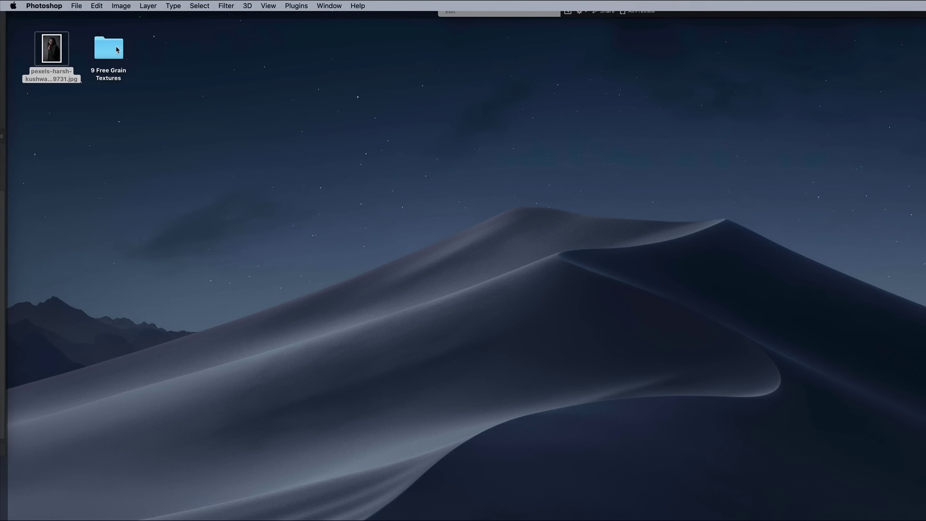
- Browse to 9 Free Grain Textures > PNG and open Grain-Texture-08.png with Adobe Photoshop 2021
double_click(117, 50)
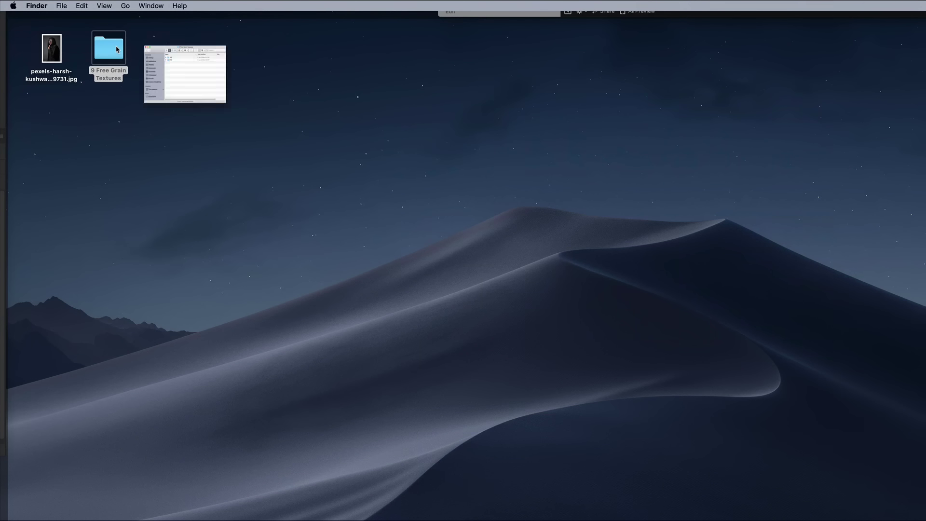
double_click(550, 173)
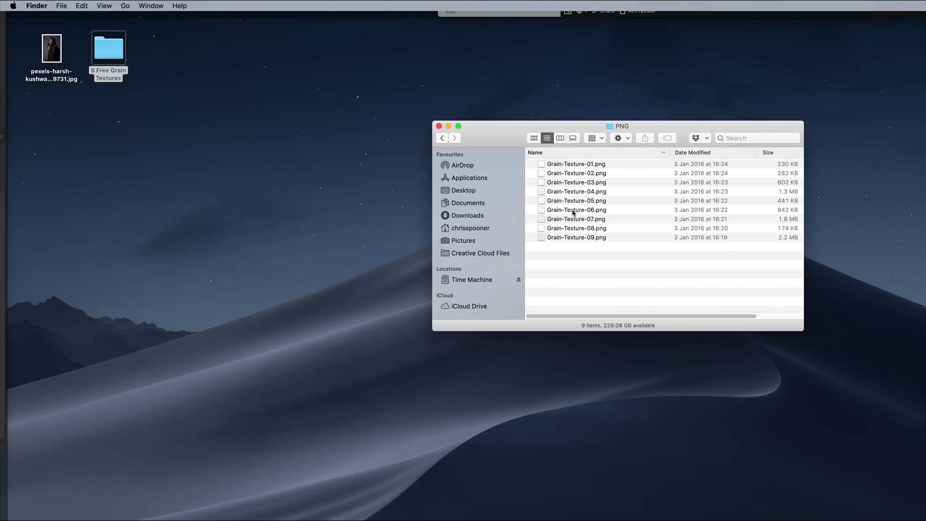
right_click(580, 230)
mouse_move(627, 238)
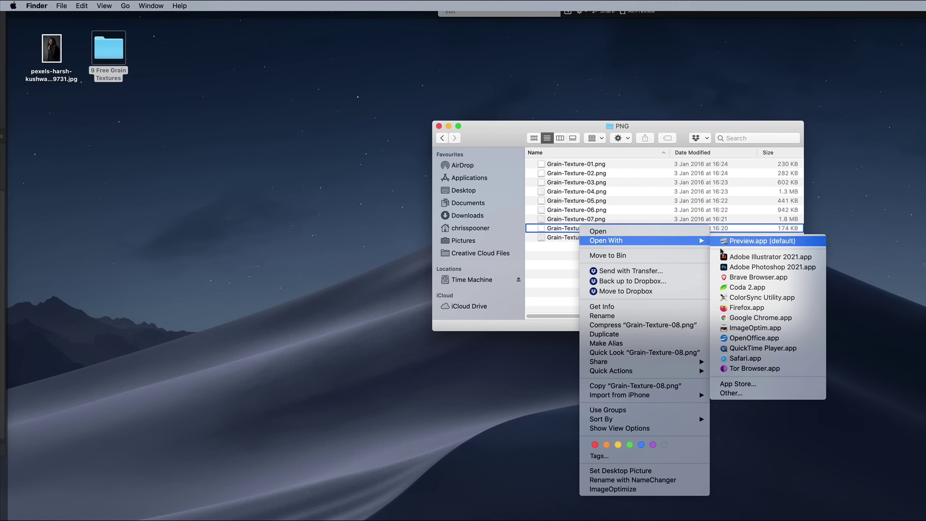
left_click(732, 272)
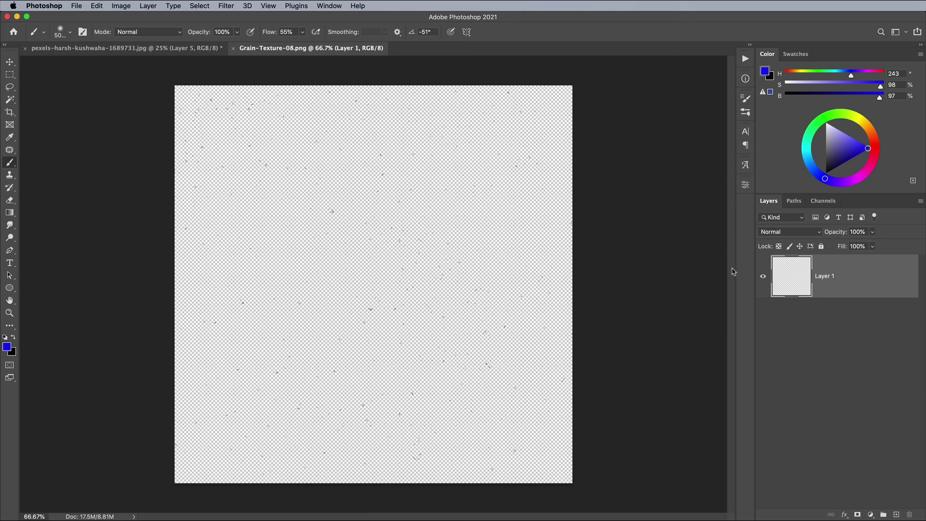
- Paste the grain texture into the portrait as Layer 6 and scale it to cover the whole canvas
key("super+a")
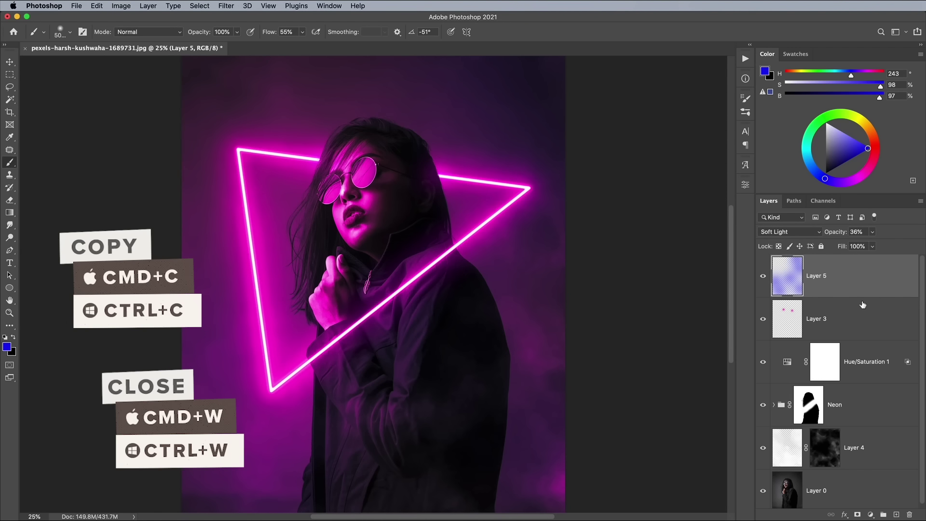
key("super+v")
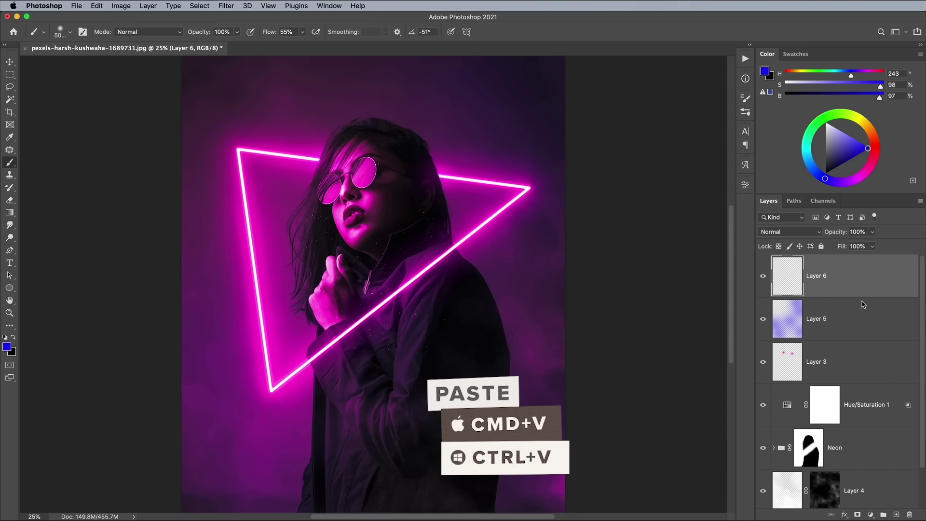
key("super+t")
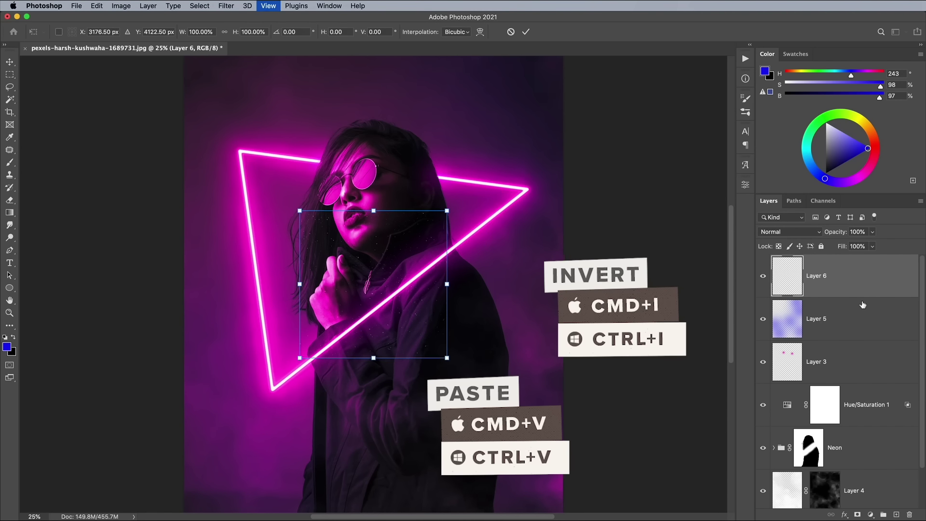
key("super+0")
key("super+minus")
left_click_drag(328, 238, 242, 116)
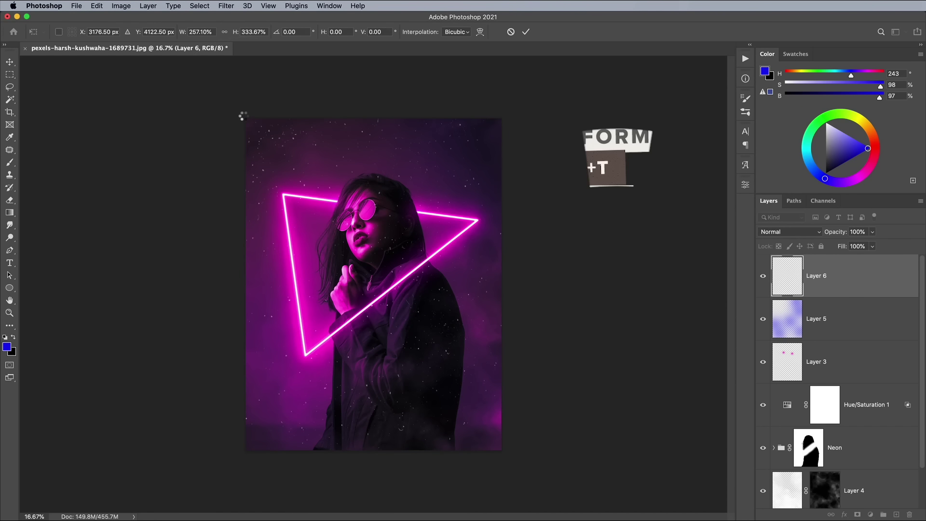
key("Return")
- Set the grain layer's blend mode to Color Dodge with 53% fill
key("b")
left_click(794, 232)
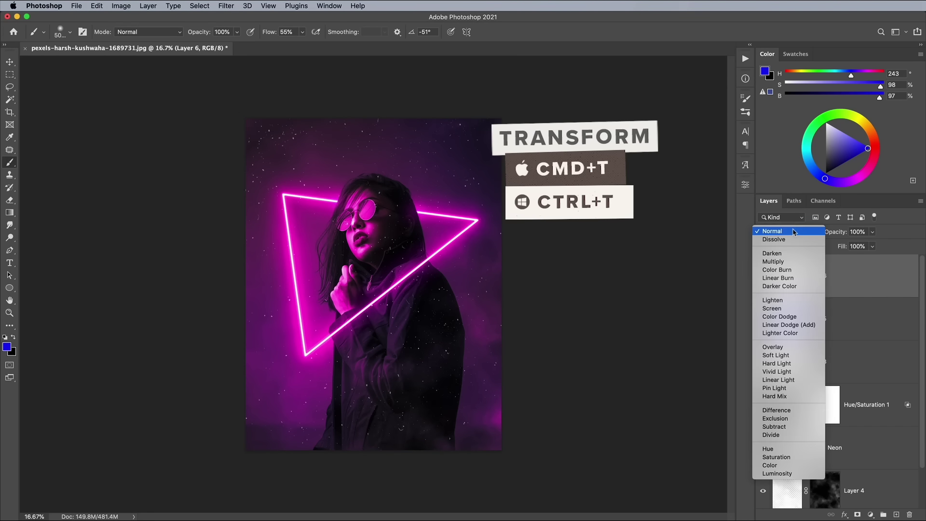
left_click(786, 317)
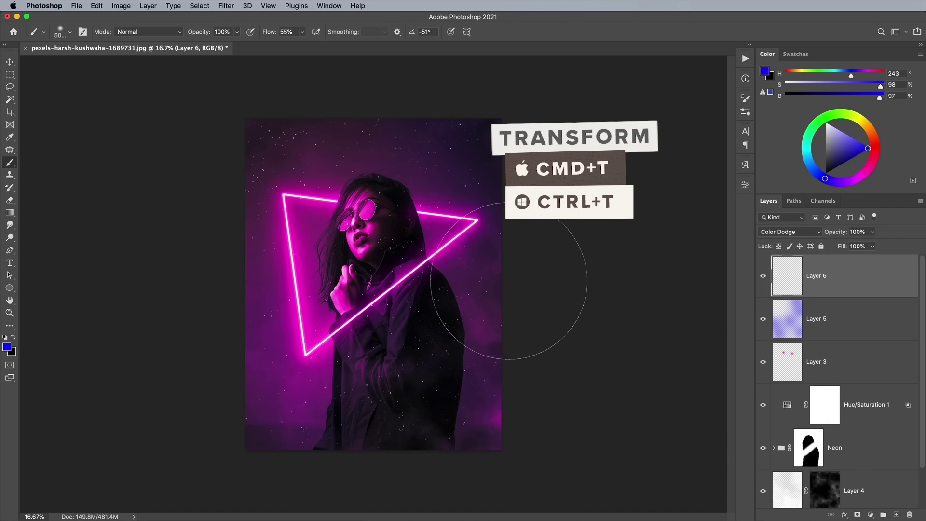
key("super+plus")
left_click(872, 246)
- Soften the grain layer with a 6.4-pixel Gaussian Blur
left_click(226, 6)
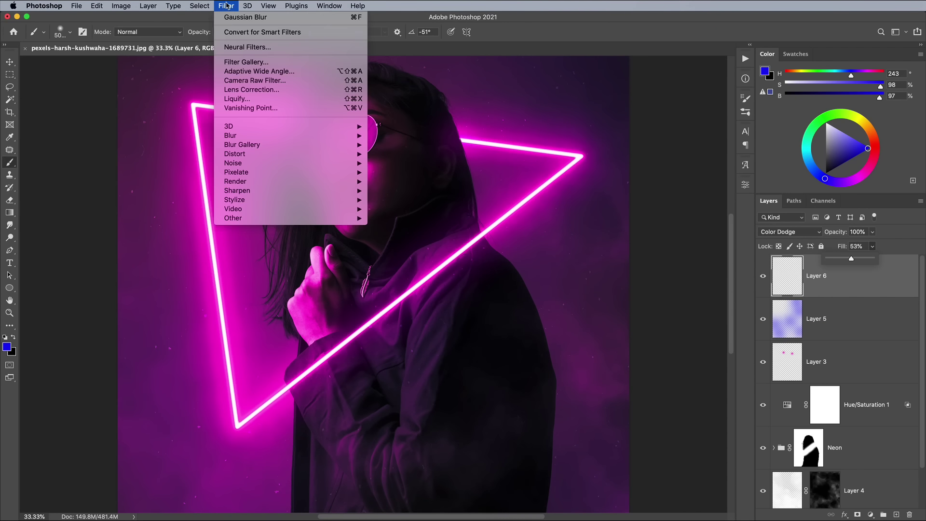
mouse_move(266, 135)
left_click(393, 172)
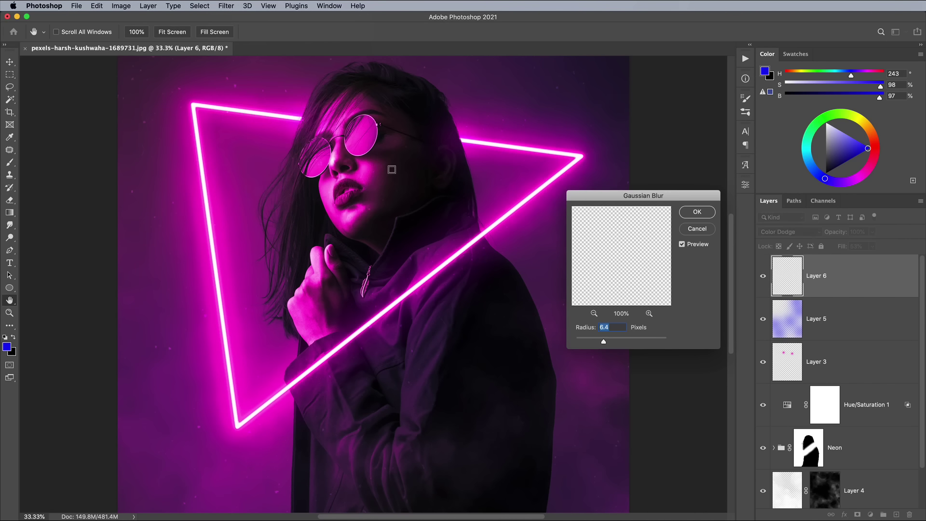
left_click(697, 212)
- Add a white layer mask to the grain layer
key("b")
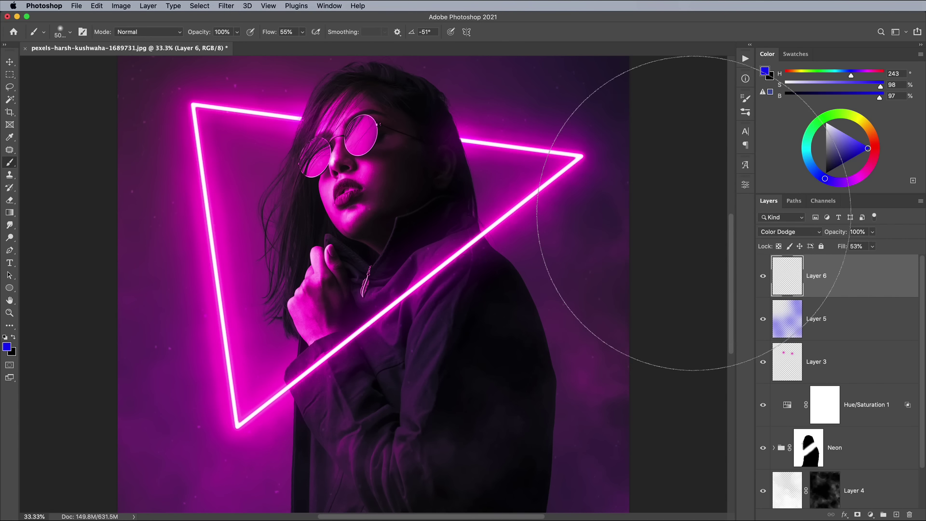
left_click(858, 514)
key("super+minus")
key("super+minus")
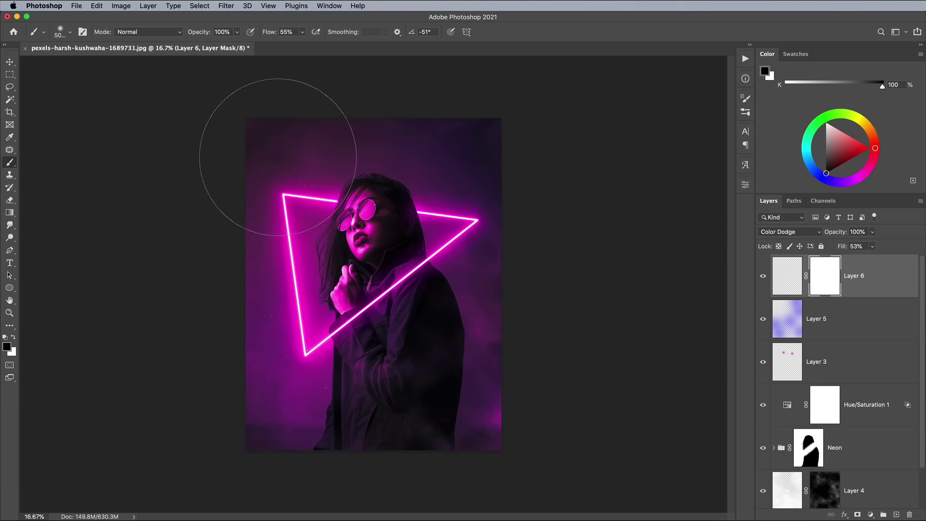